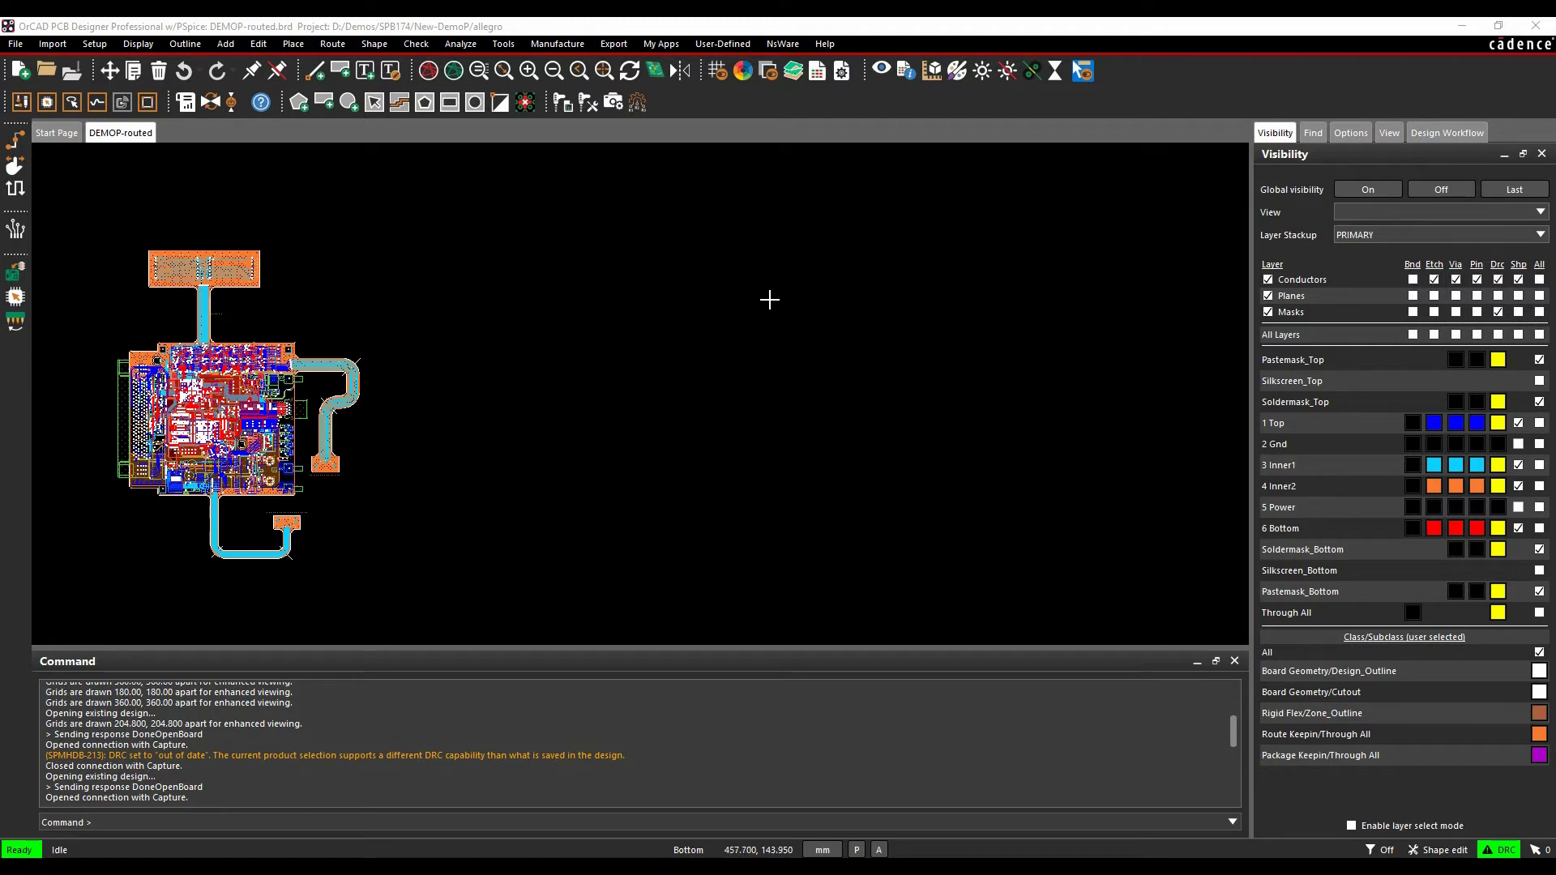
Bring up the Analysis Workflows manager from Analyze with Impedance Workflow kept as the workflow
click(459, 45)
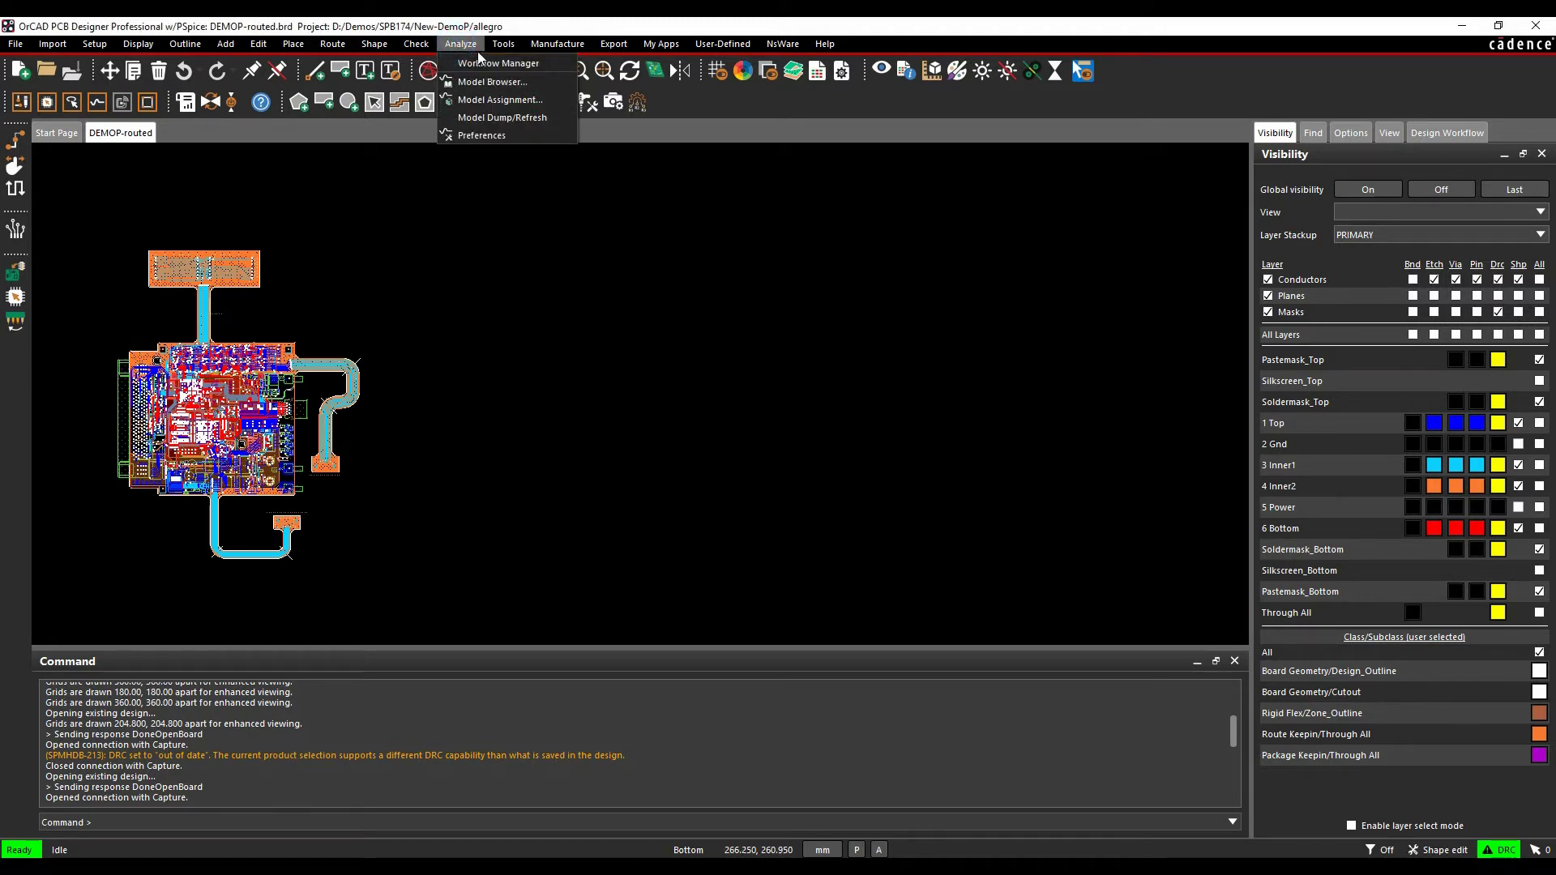
click(502, 65)
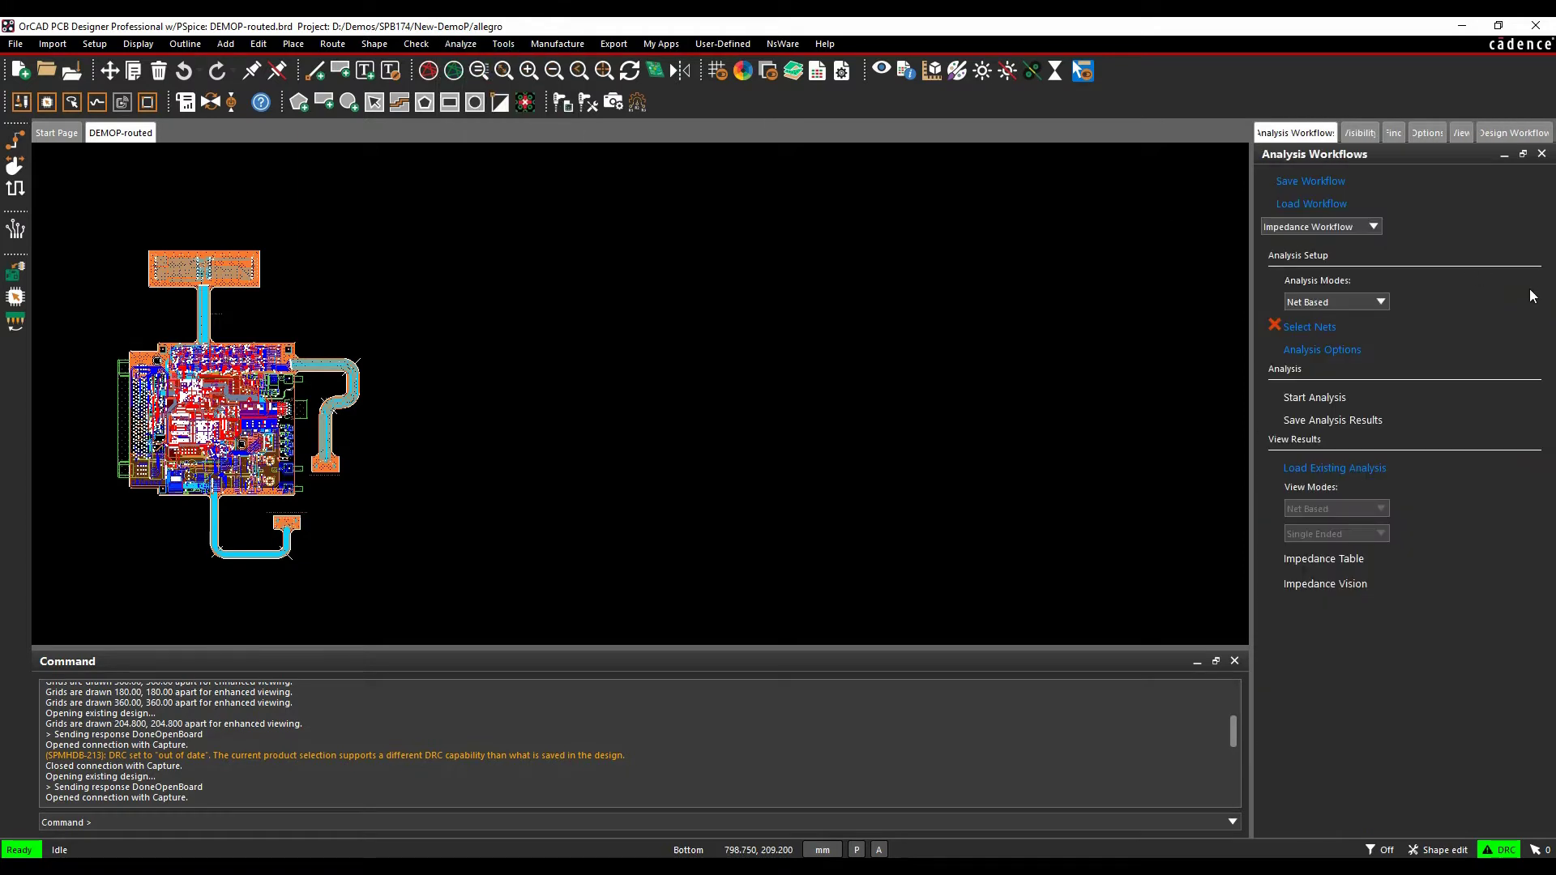
click(1371, 227)
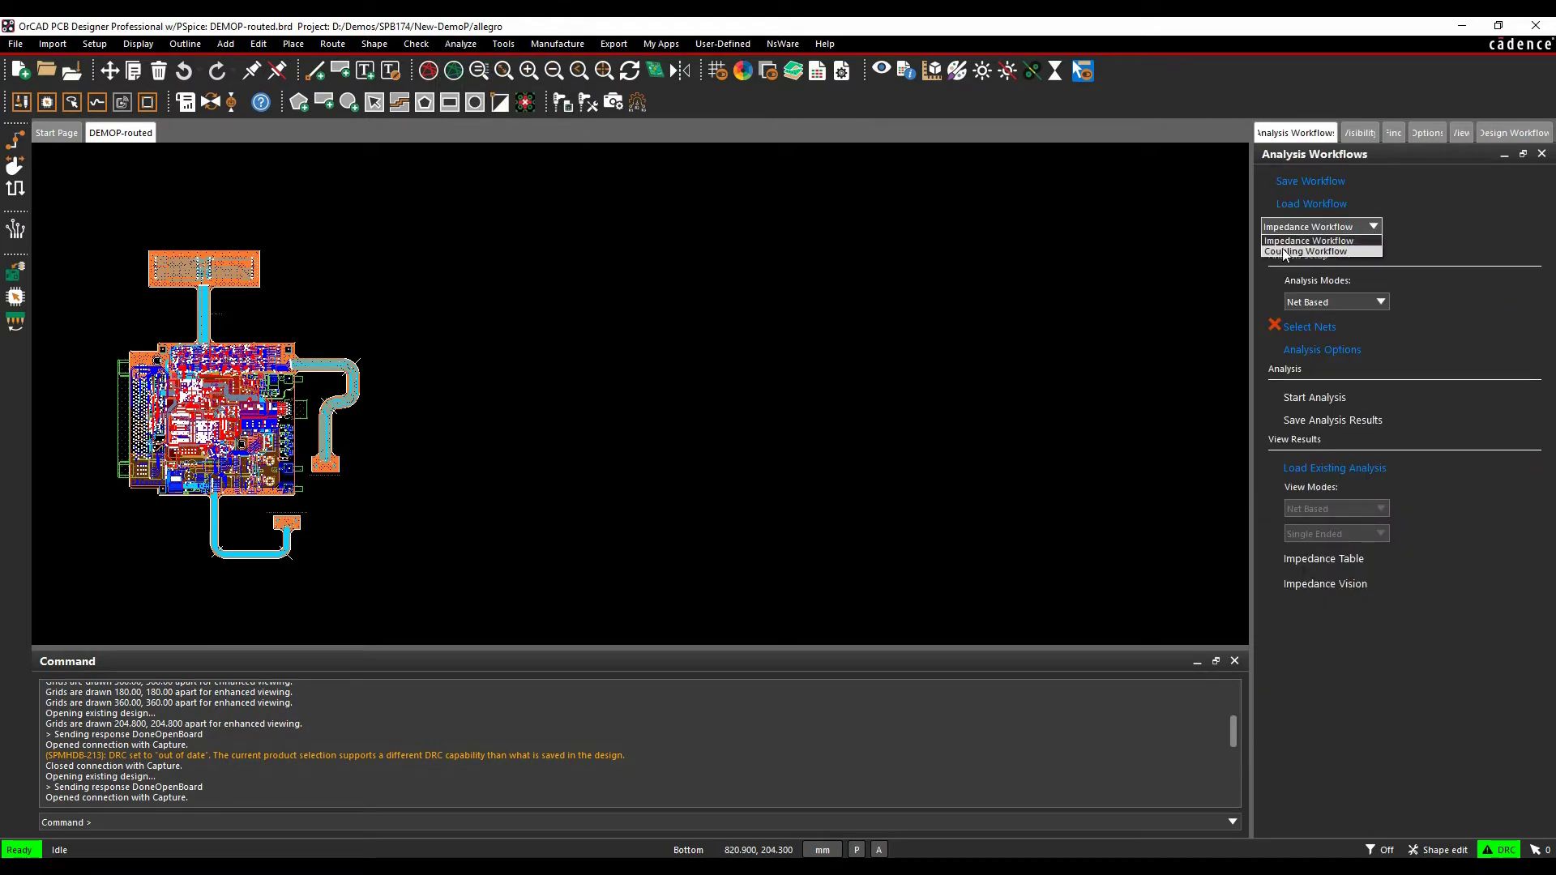
click(1337, 242)
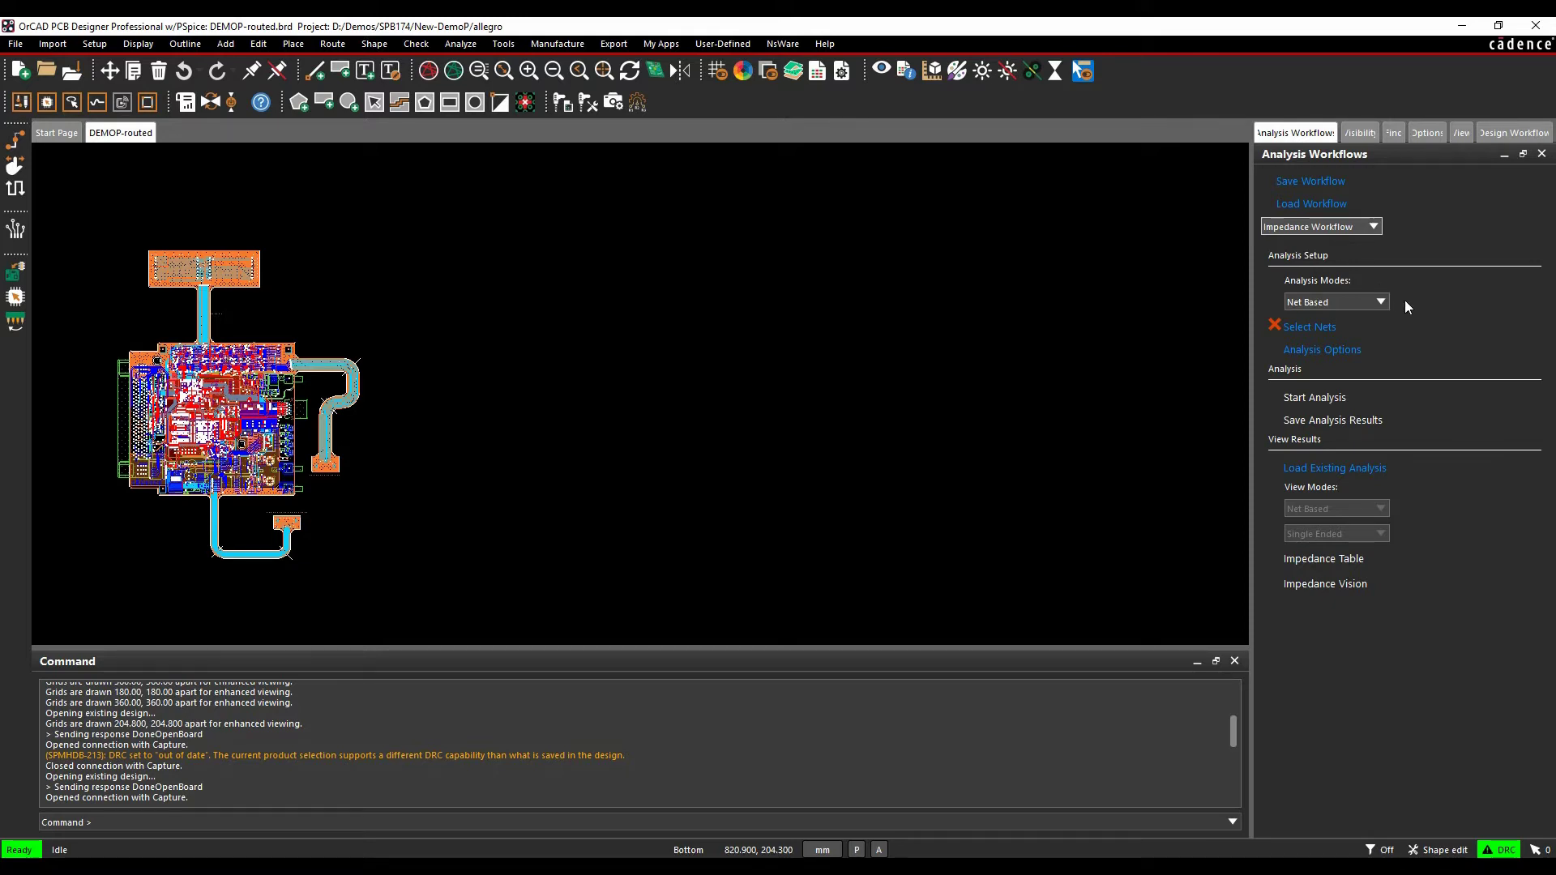
Set the impedance analysis mode to Directed Group, cancelling the net selection without choosing nets
click(1381, 301)
click(1352, 319)
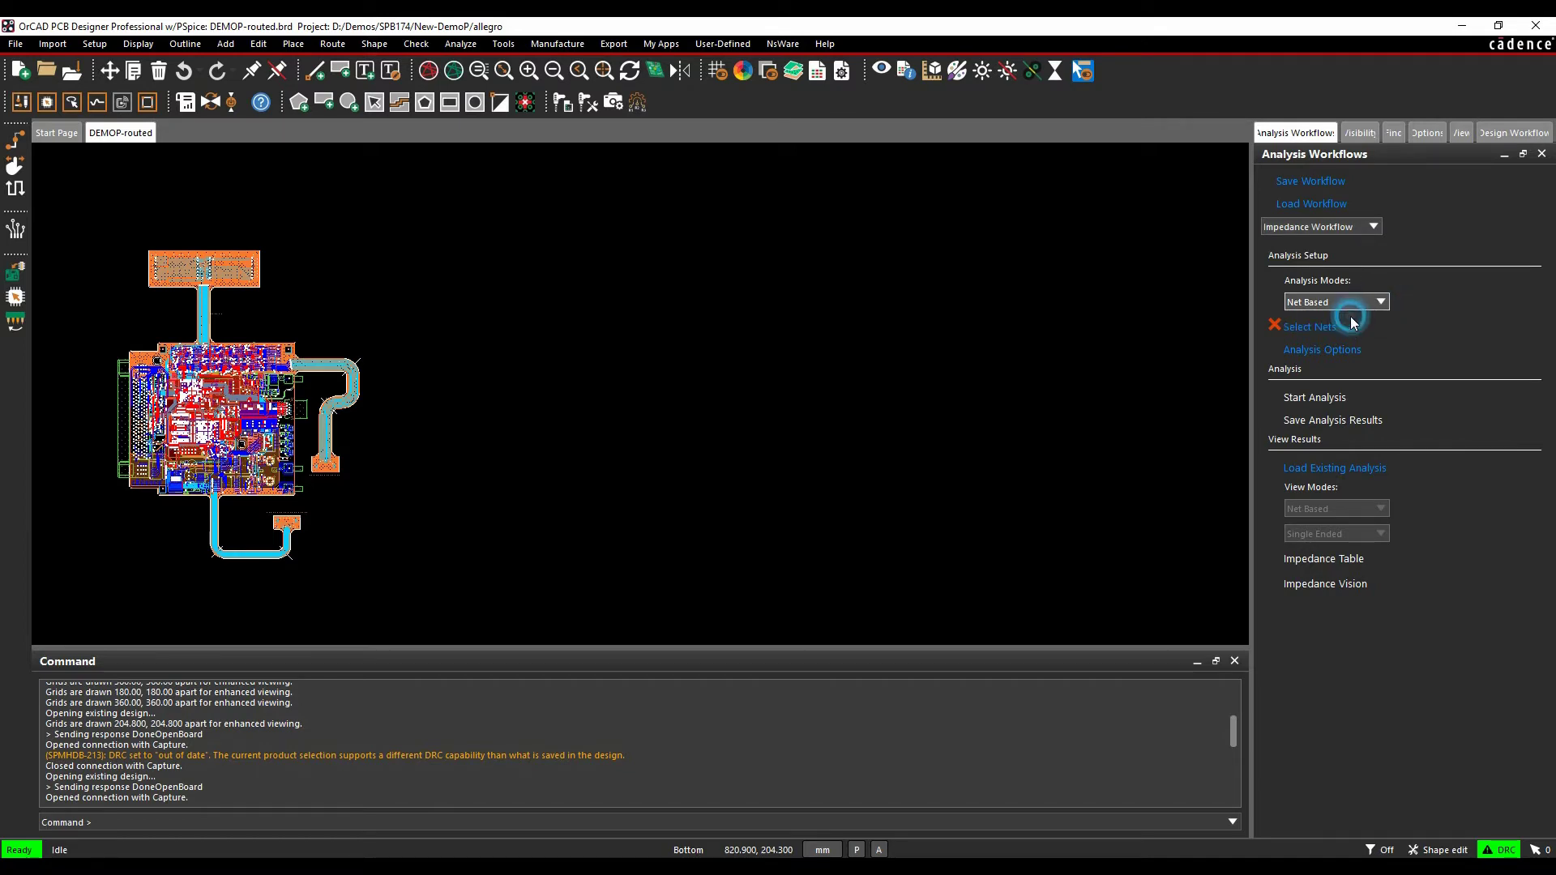
click(1327, 330)
click(576, 267)
mouse_move(578, 271)
mouse_down()
mouse_move(601, 578)
mouse_move(574, 285)
mouse_up()
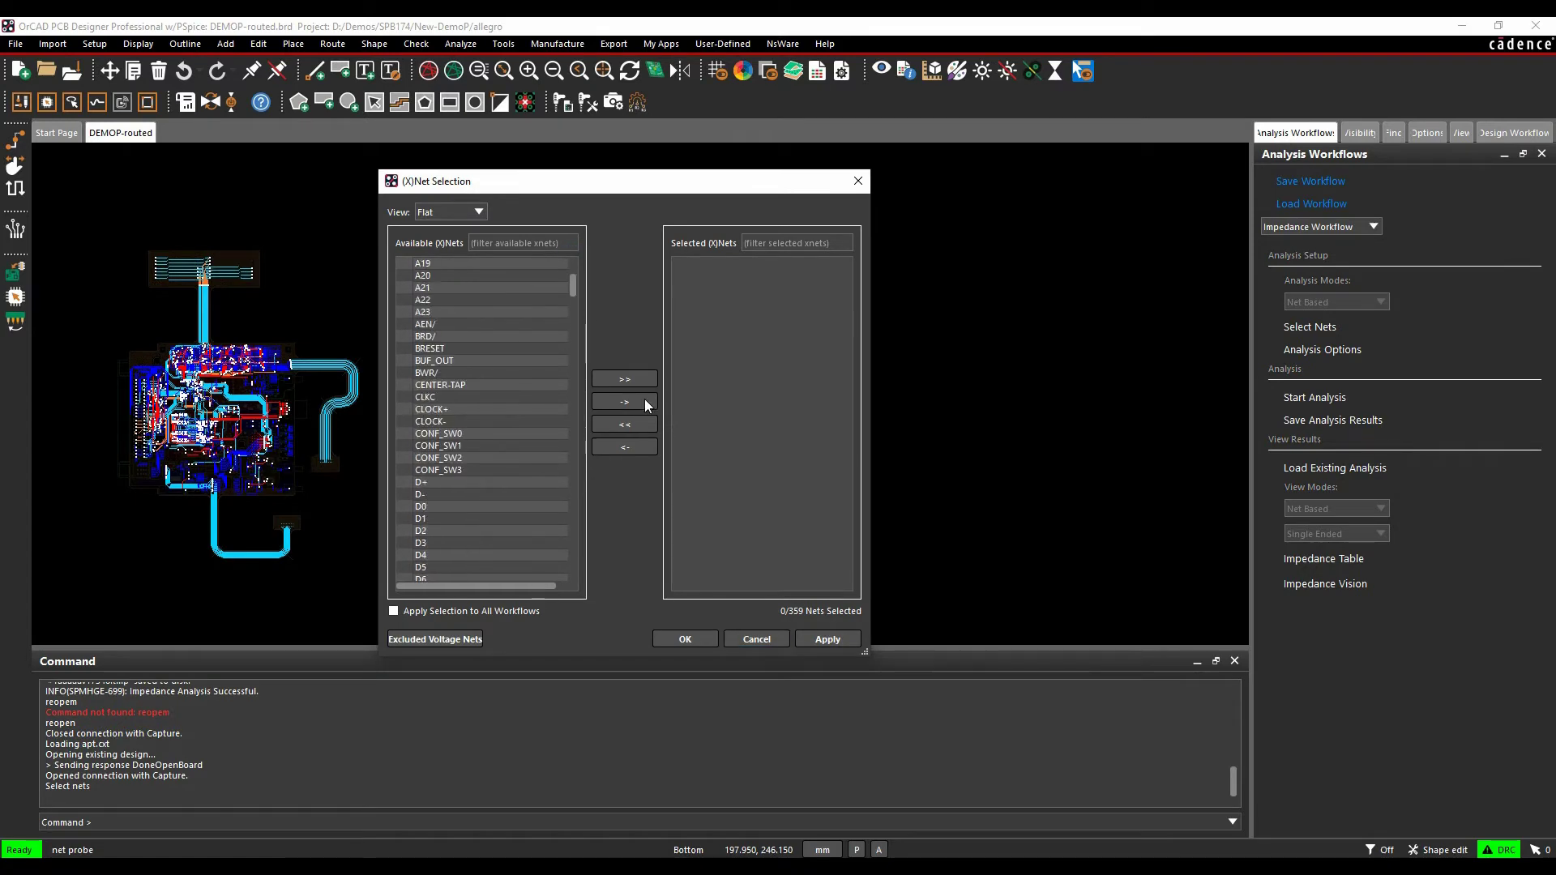
click(758, 640)
click(1355, 302)
click(1329, 327)
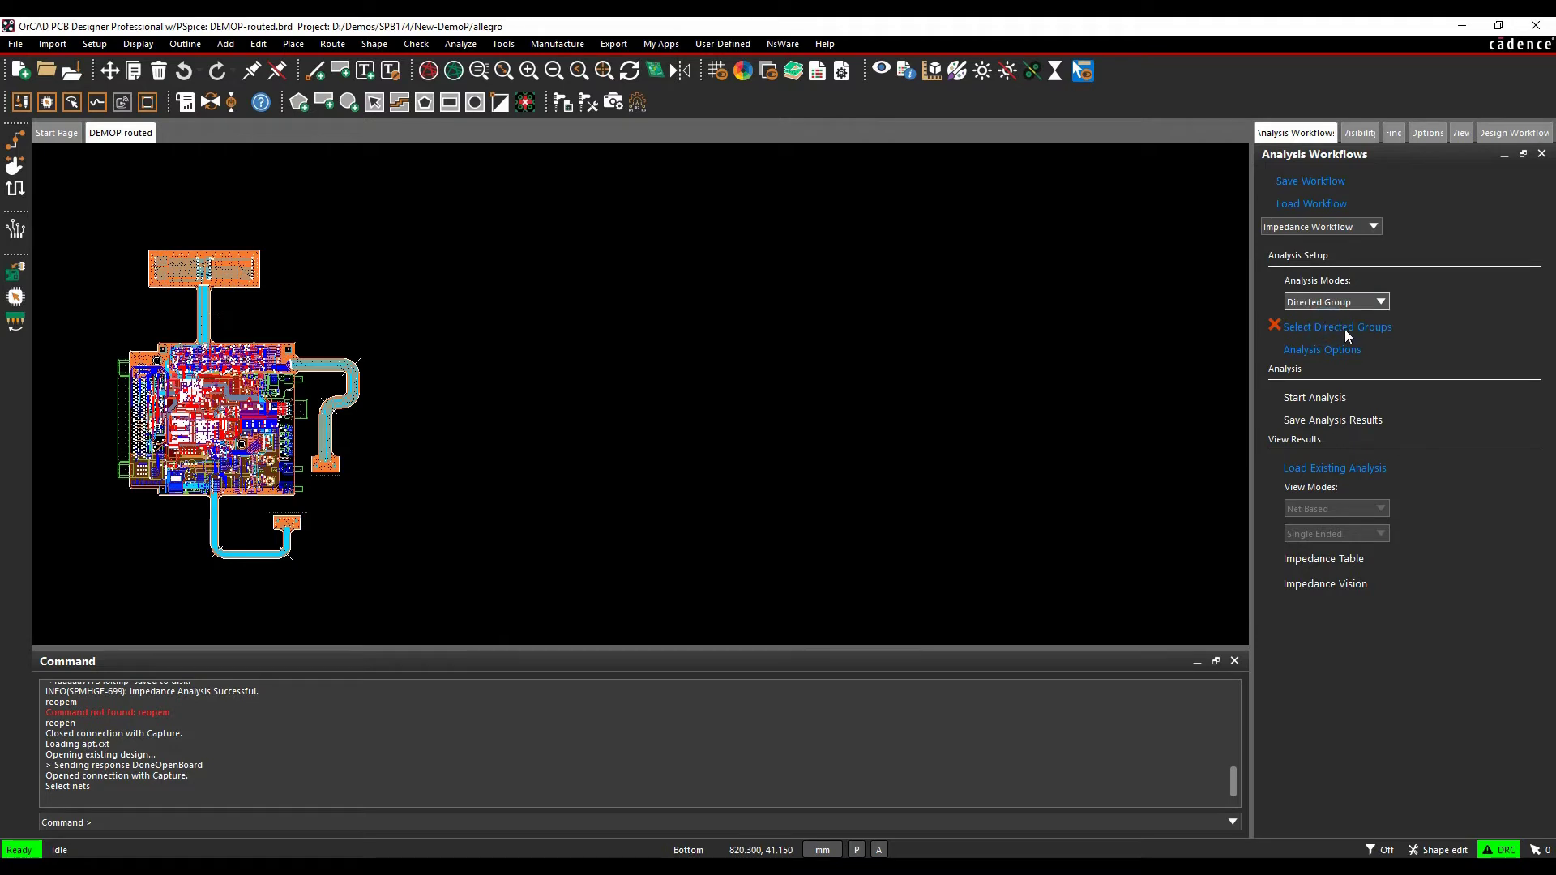
Preview directed groups with U2 as start and U12, U13 as end components (90/90 nets)
click(1335, 327)
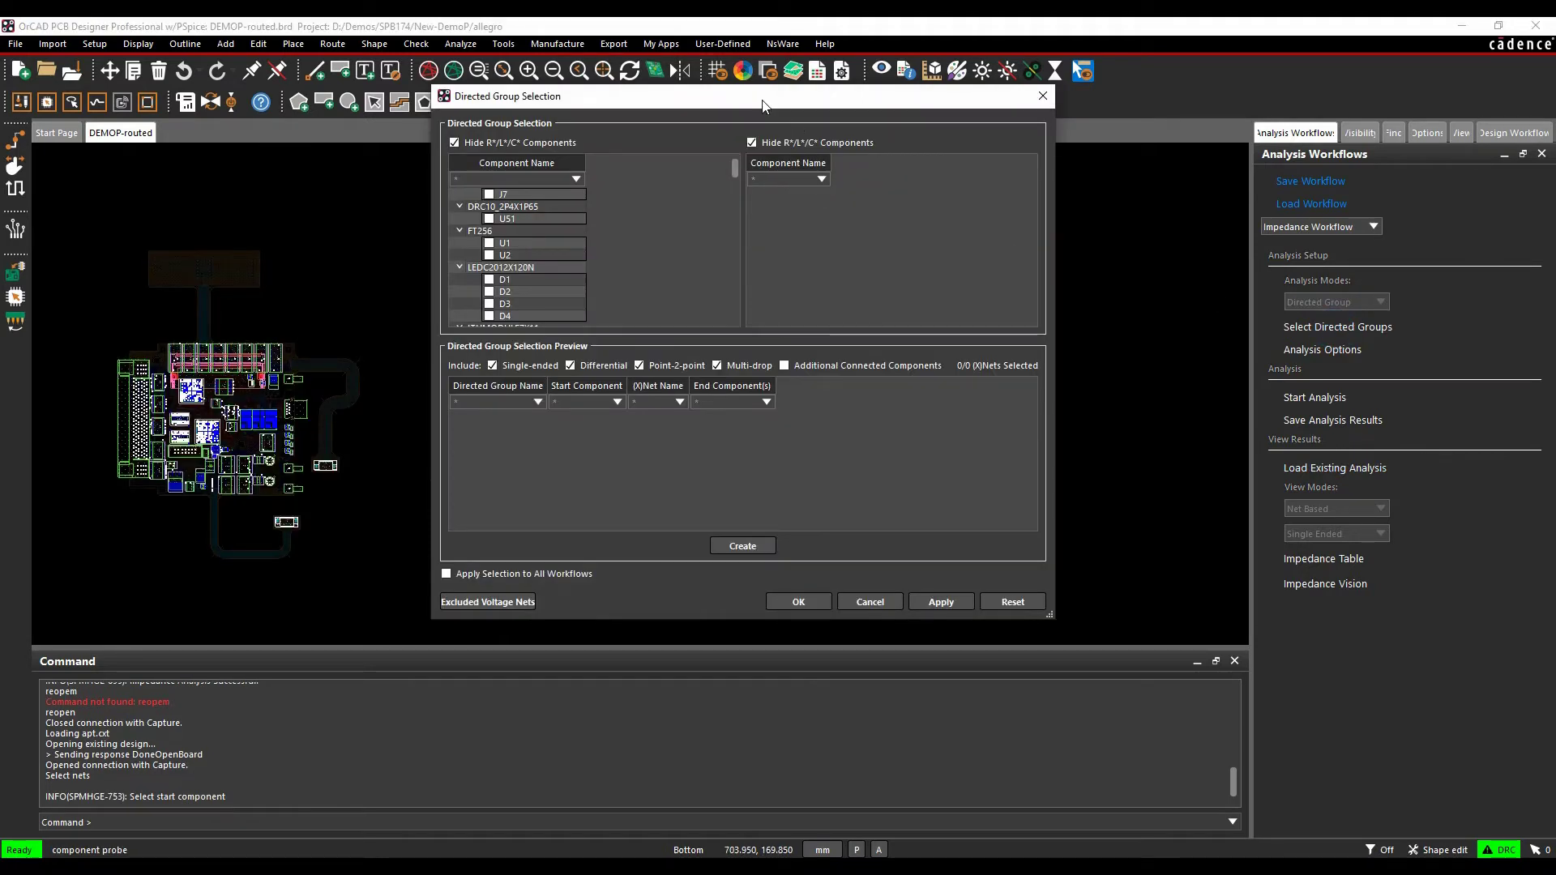
drag(762, 105, 705, 126)
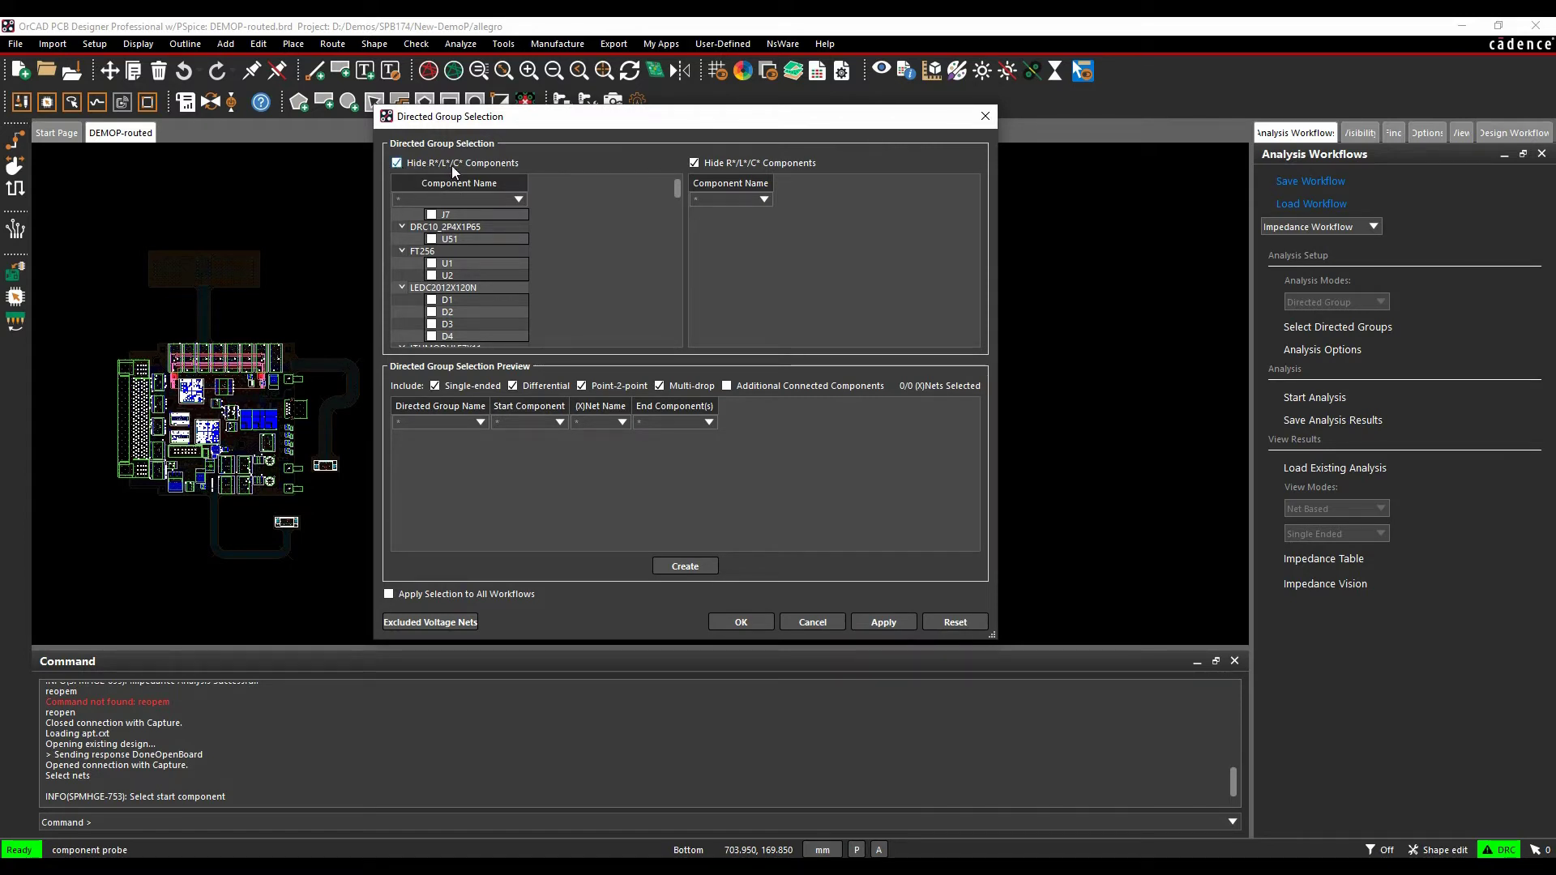
click(432, 276)
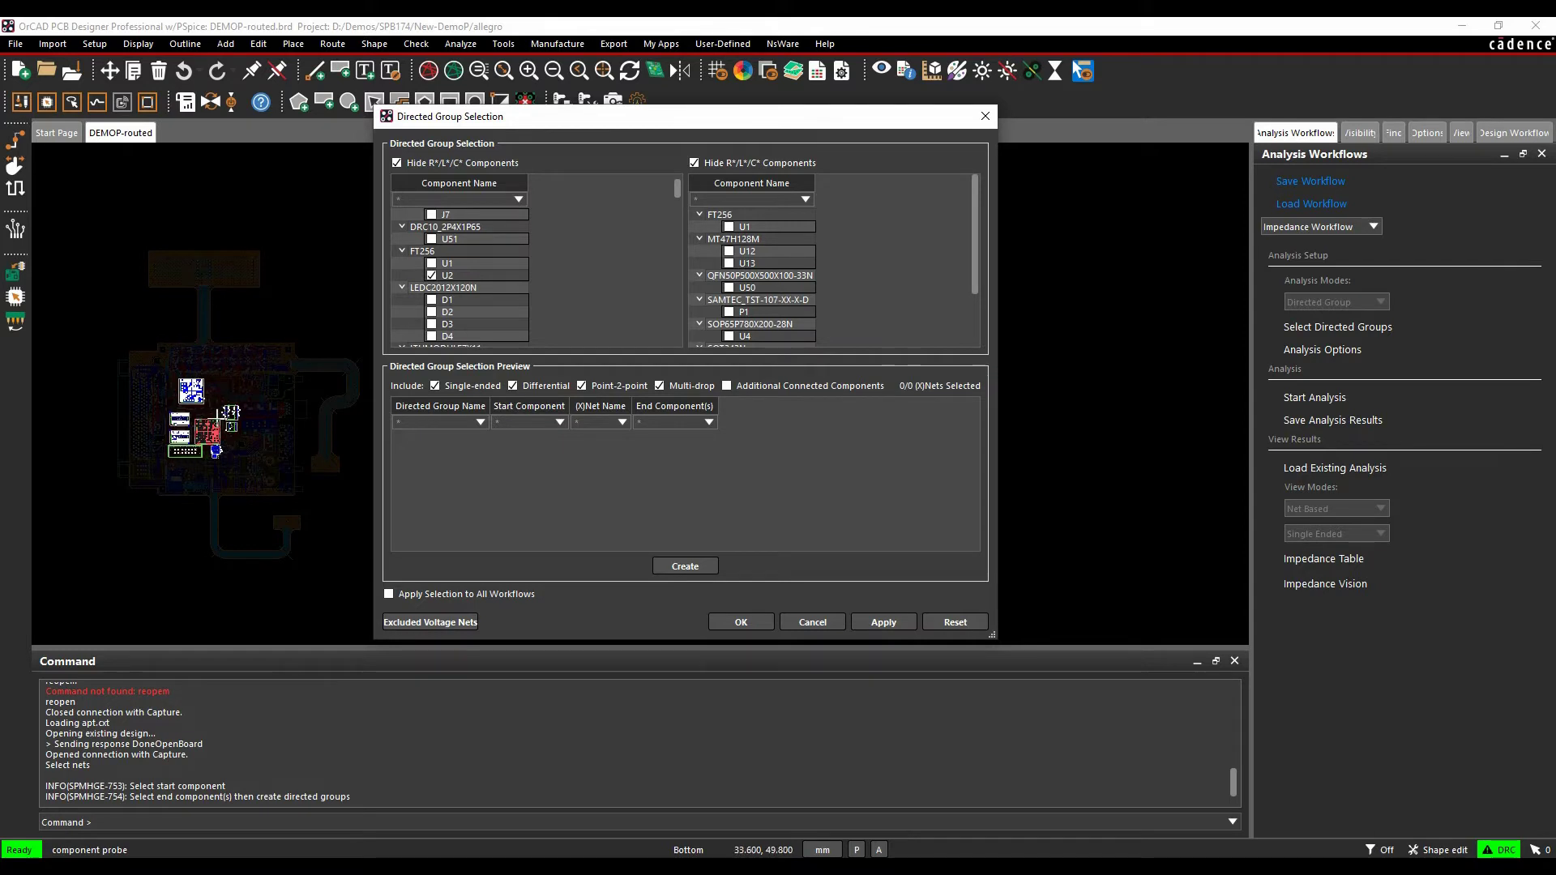
click(729, 251)
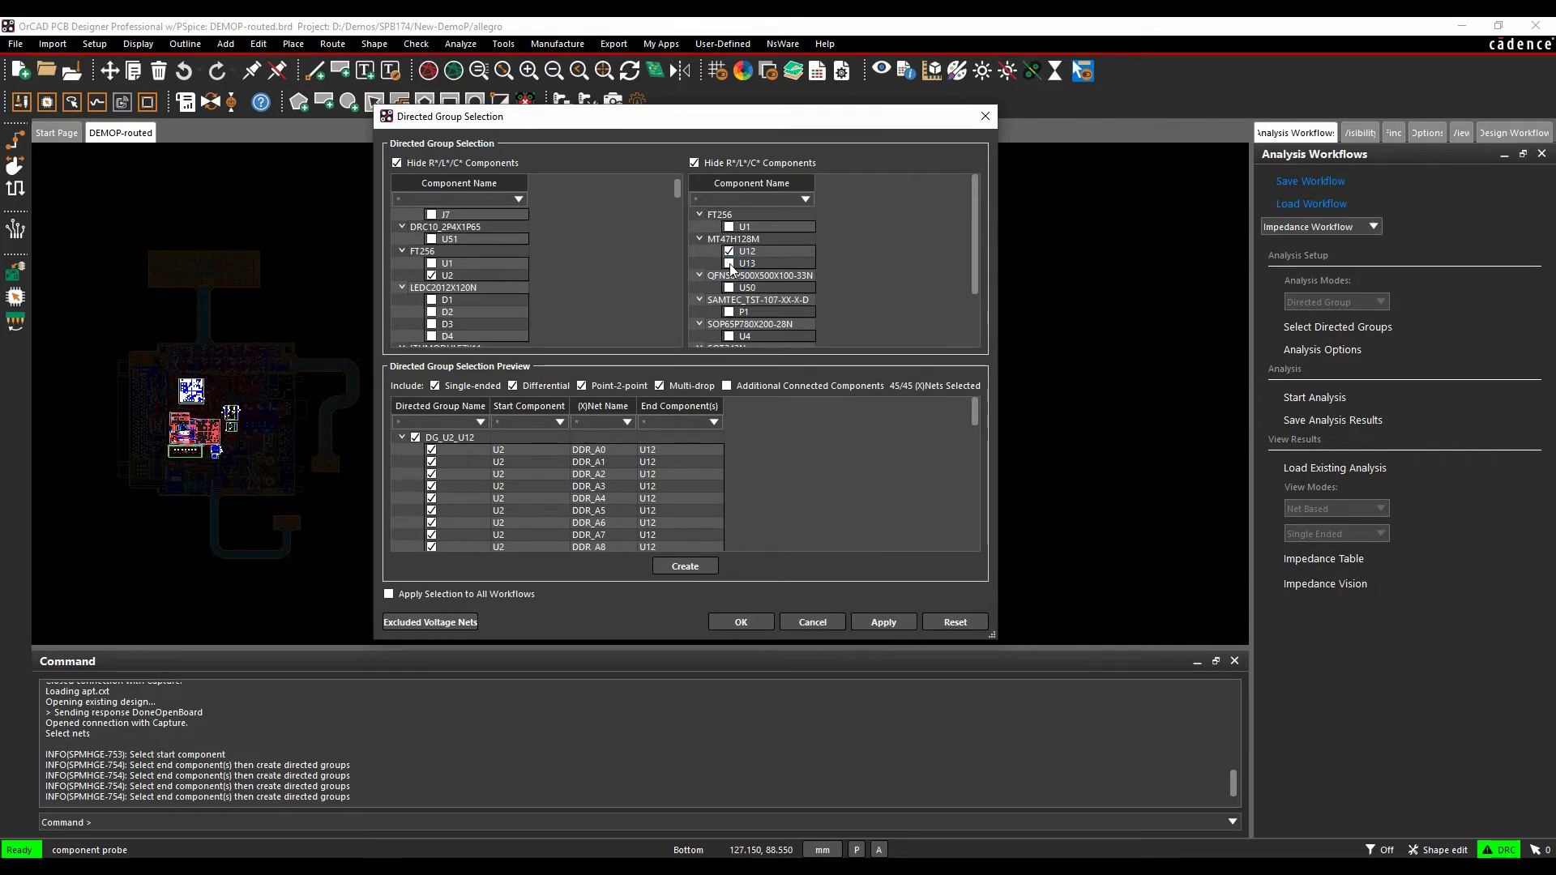
click(728, 264)
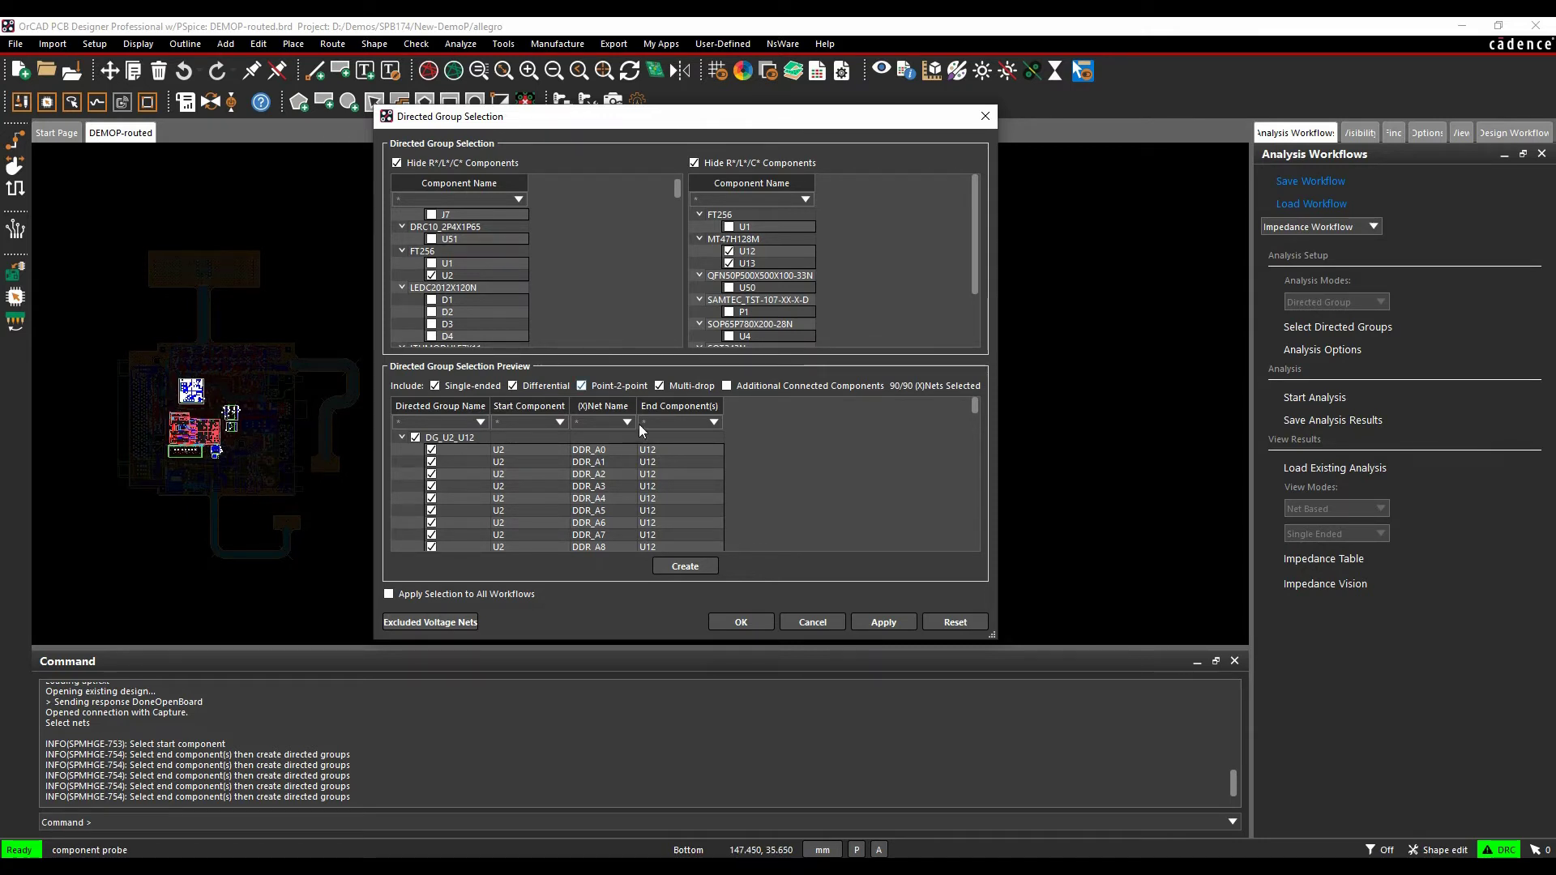
Create the U2-to-U12/U13 directed groups, review the result list, and confirm with OK
click(685, 566)
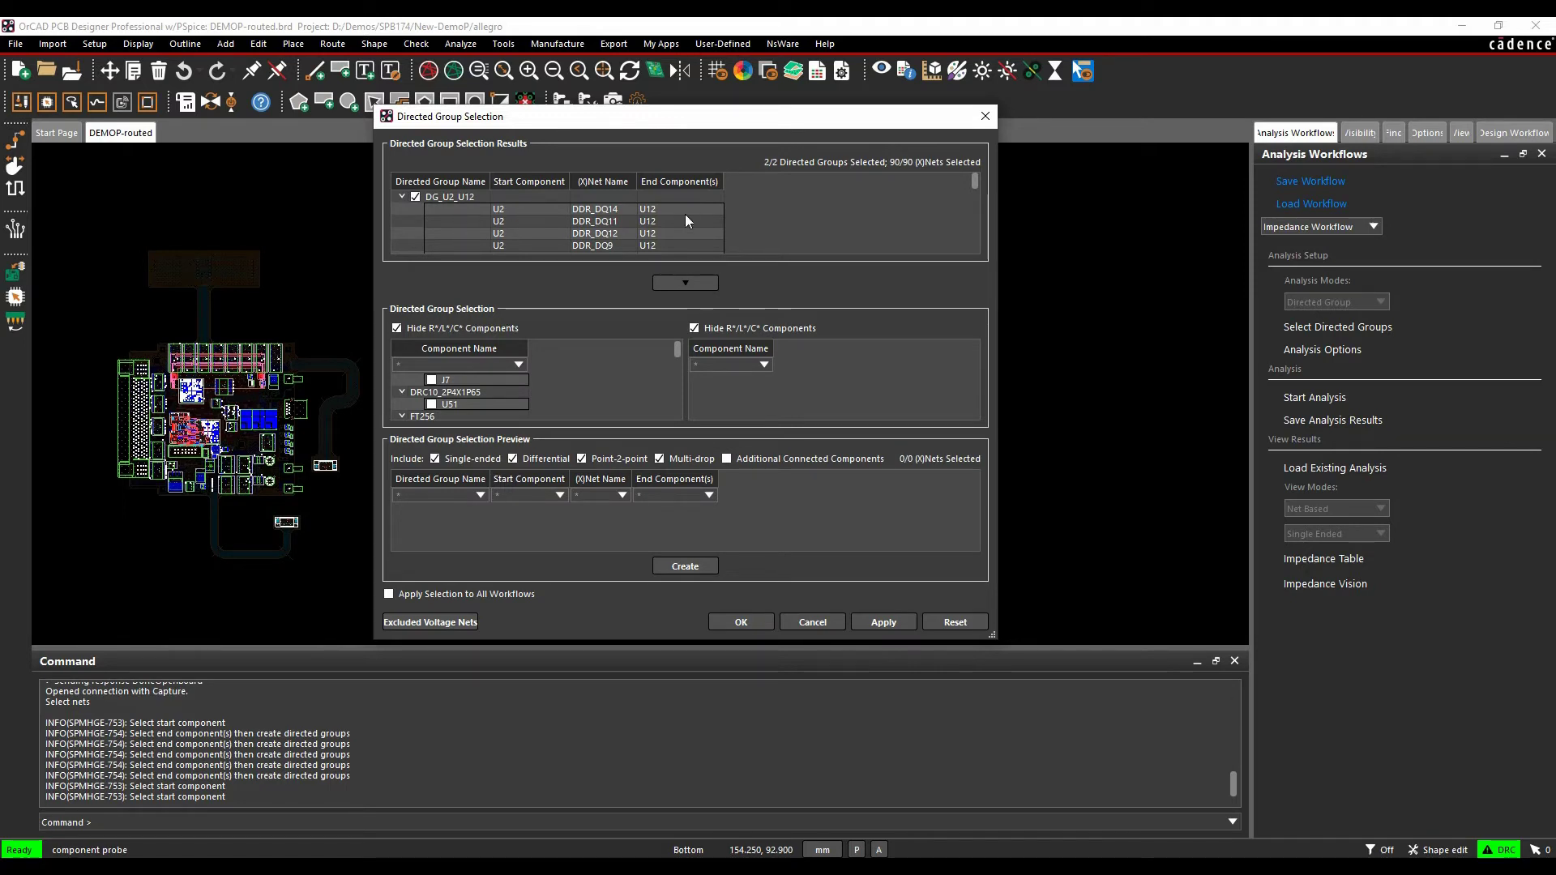
scroll(689, 221, down, 10)
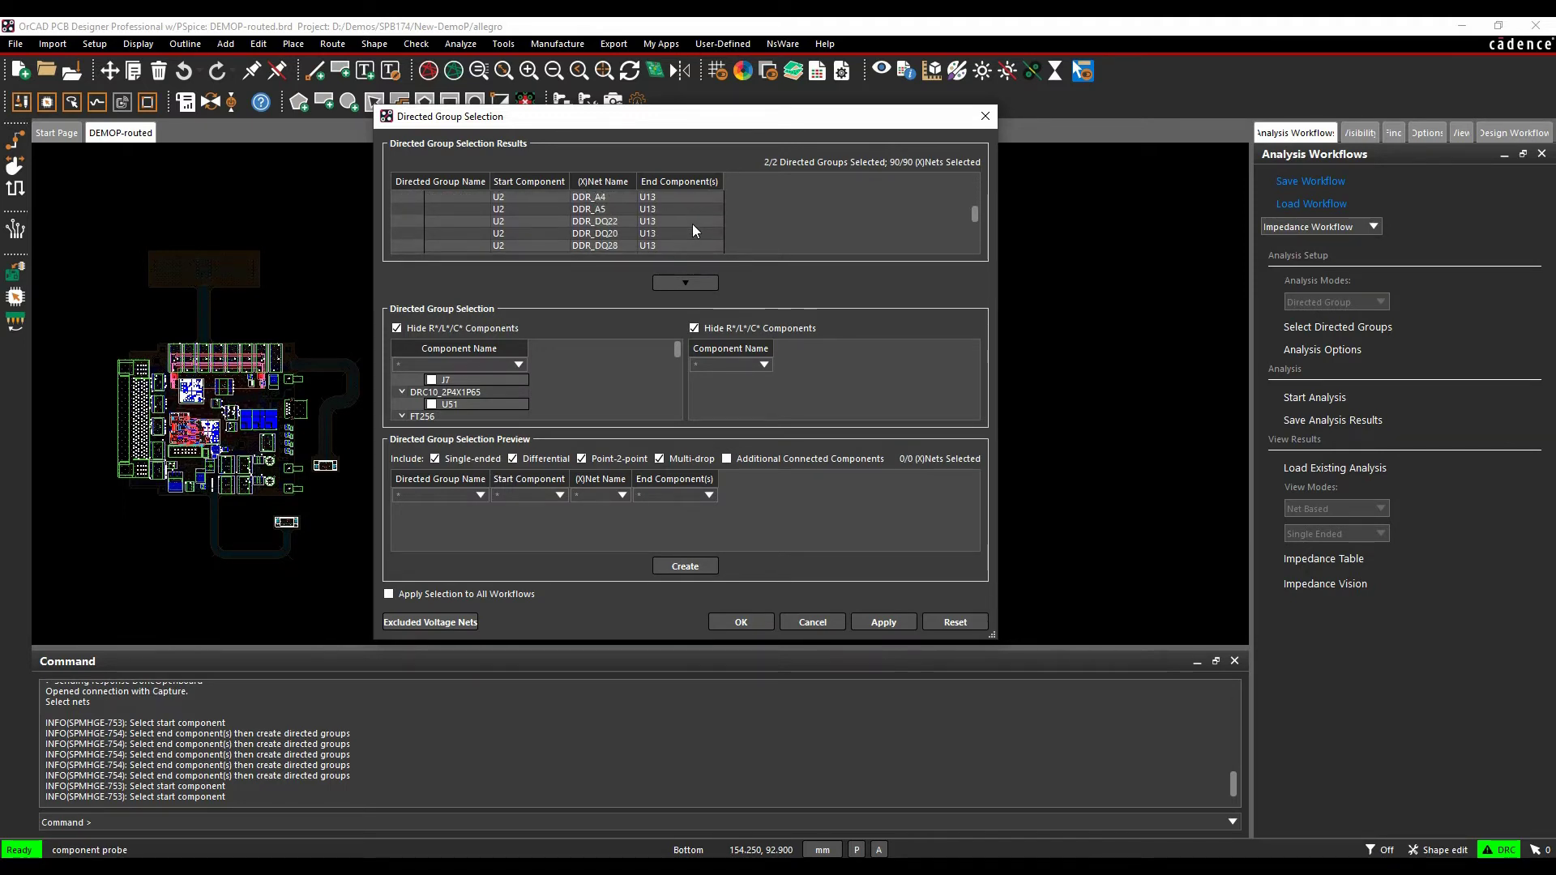
scroll(693, 224, down, 3)
click(765, 617)
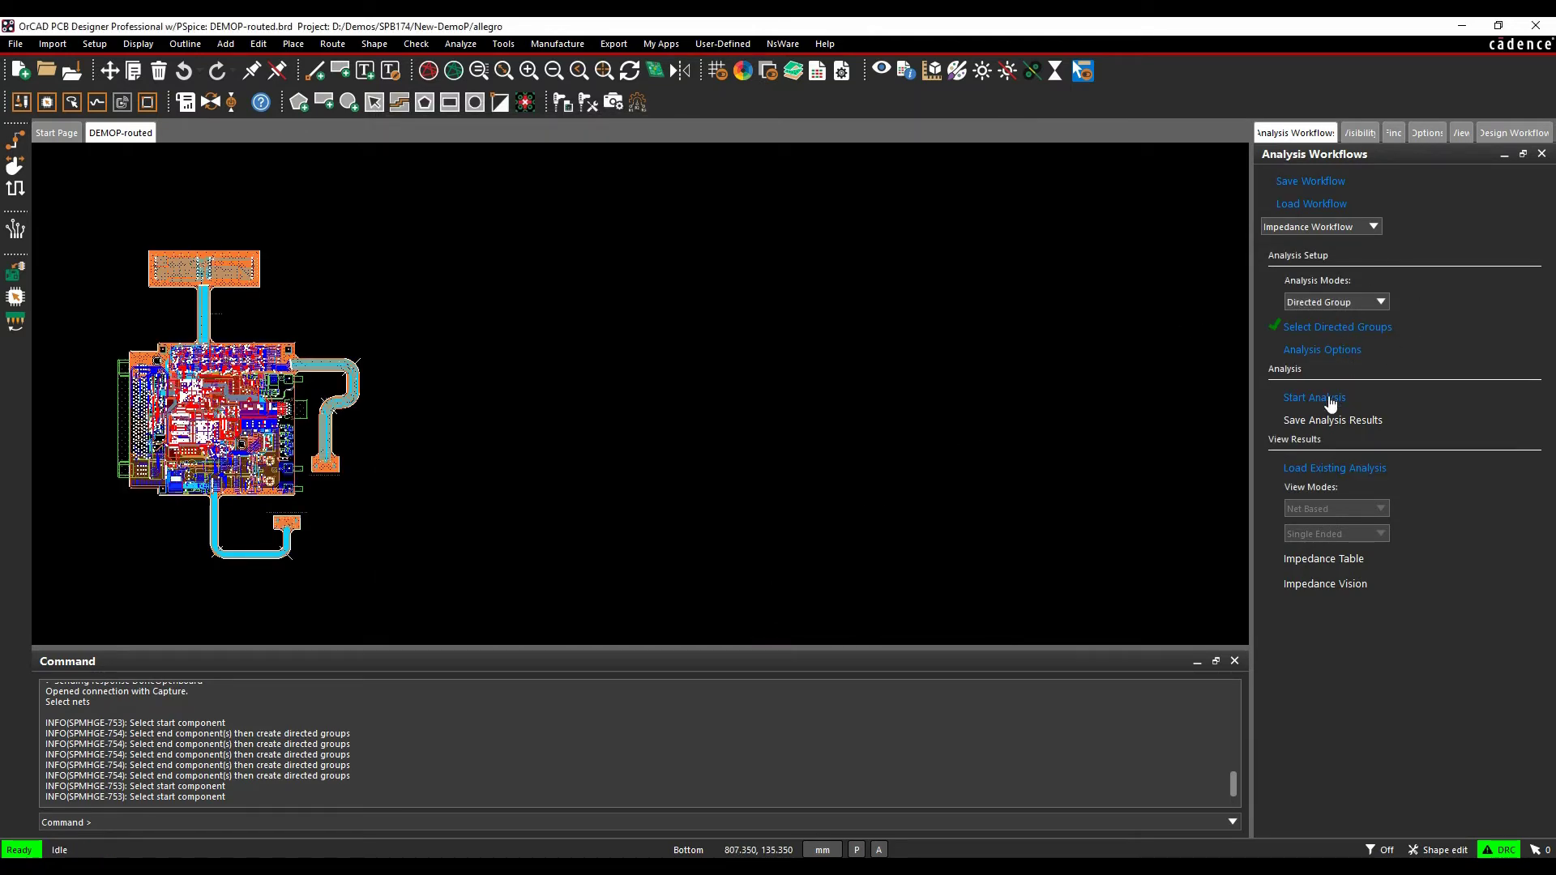
Launch Start Analysis for the Impedance Workflow and let it complete
click(1330, 401)
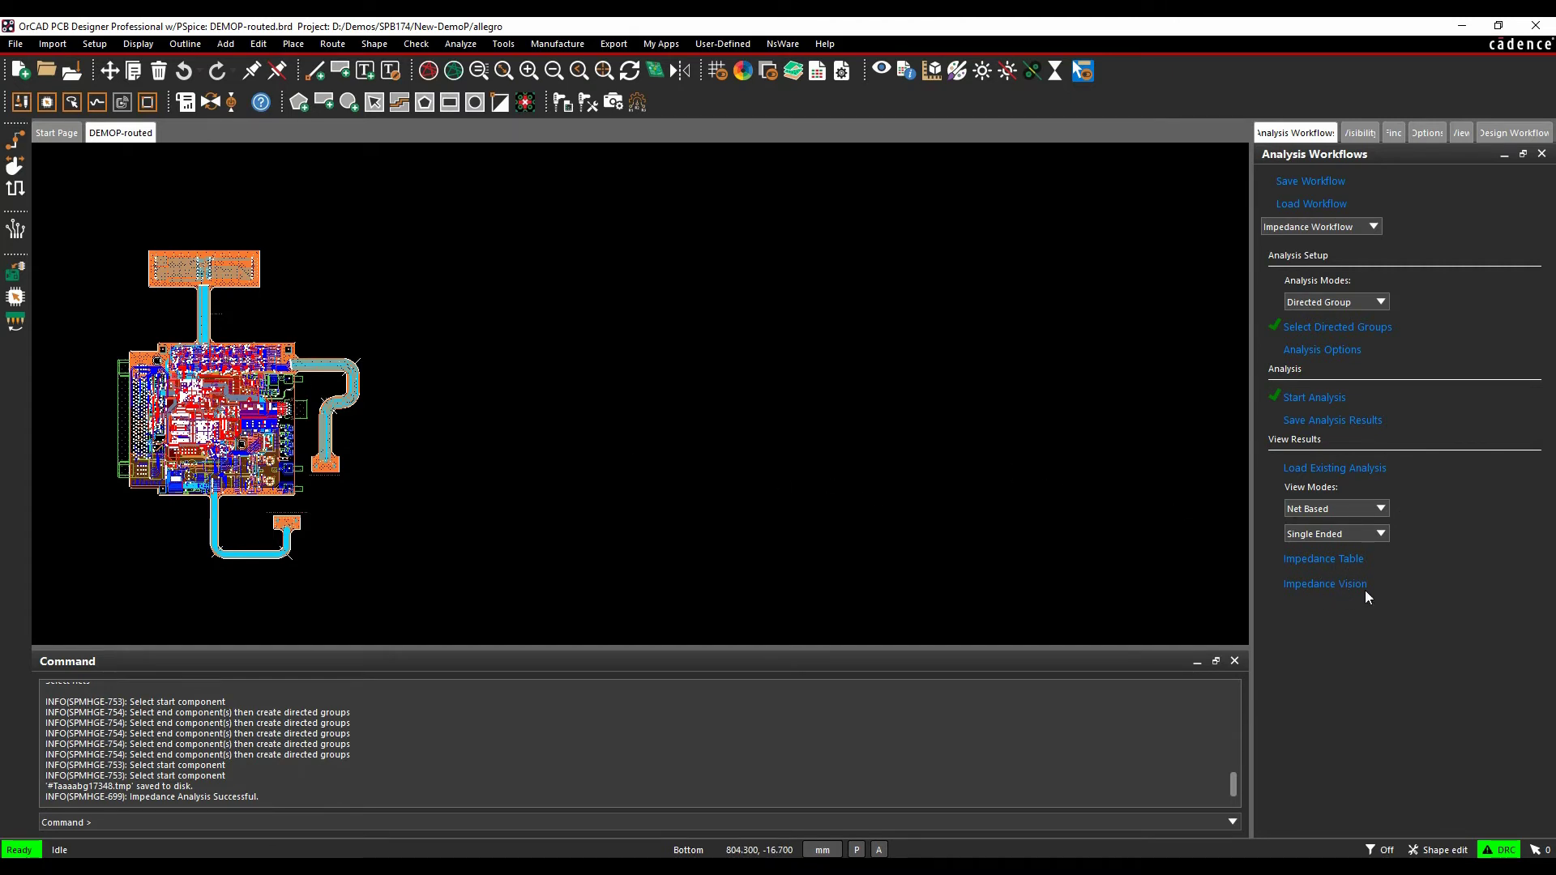
Turn on Impedance Vision, adjust the 60.10–131.80 Ohm legend range, and zoom toward U2
click(1328, 591)
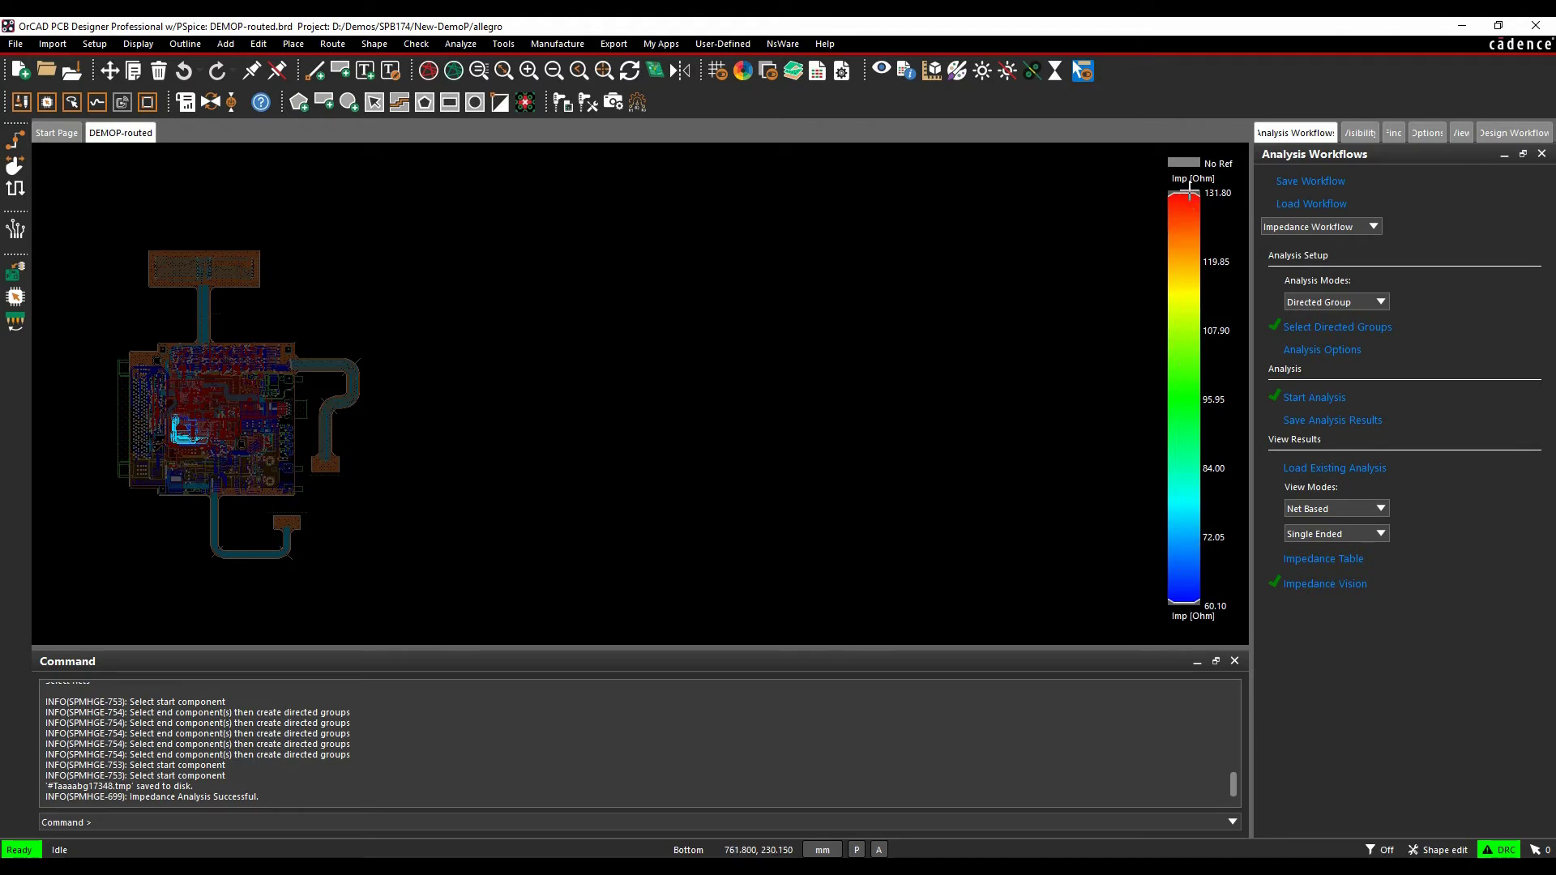
mouse_move(1185, 193)
mouse_down()
mouse_move(1199, 305)
mouse_move(1185, 193)
mouse_up()
mouse_move(1185, 604)
mouse_down()
mouse_move(1203, 252)
mouse_move(1202, 616)
mouse_up()
scroll(182, 446, up, 6)
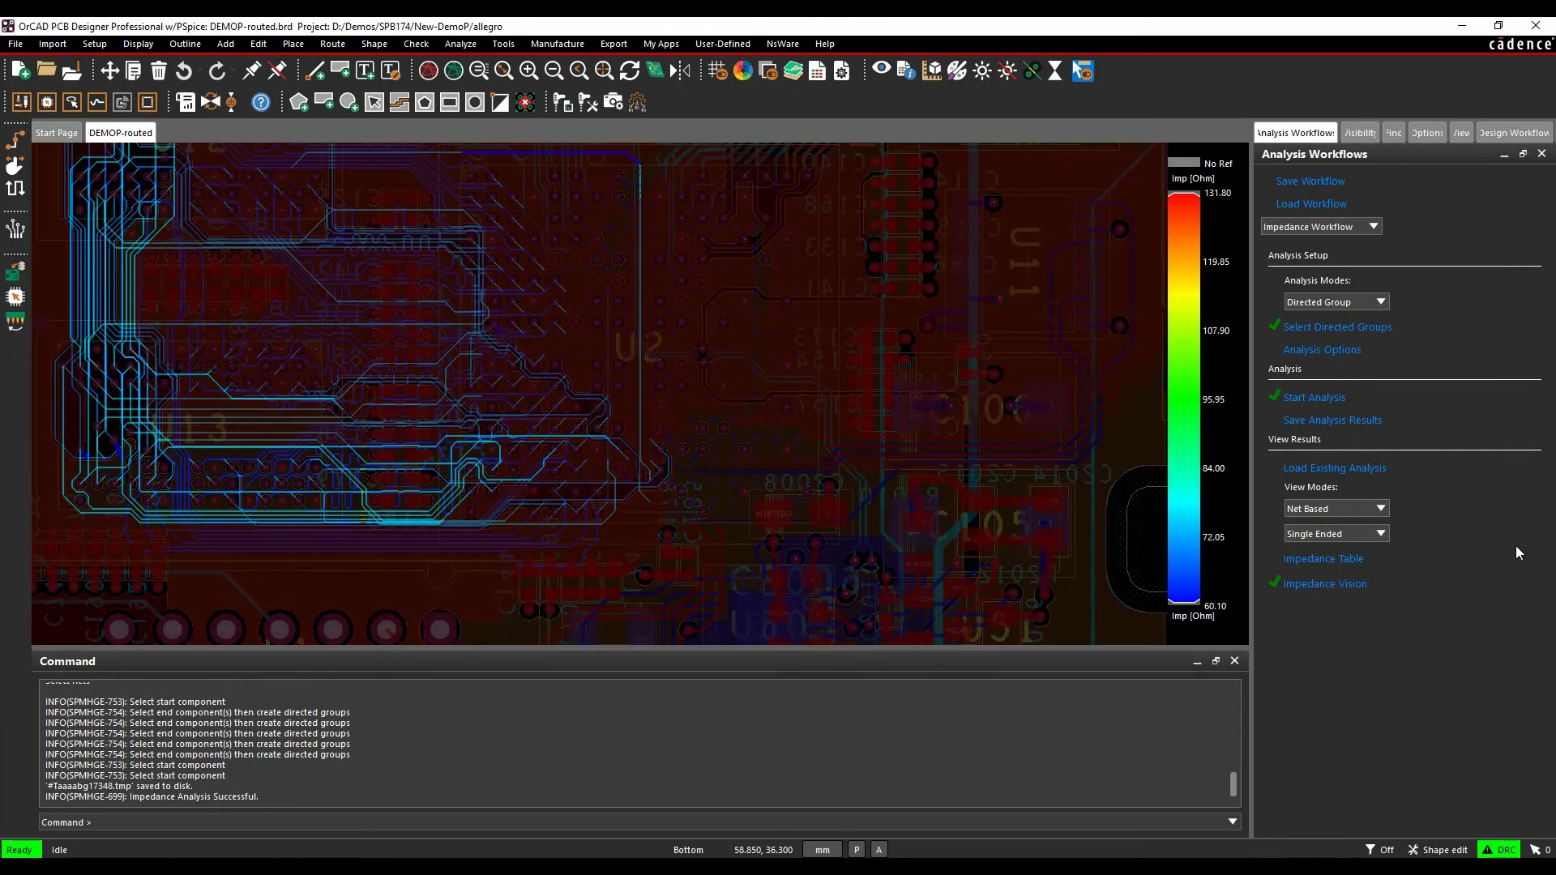
Open and enlarge the Impedance Table, then select DDR_A12 to list its segment details
click(1323, 559)
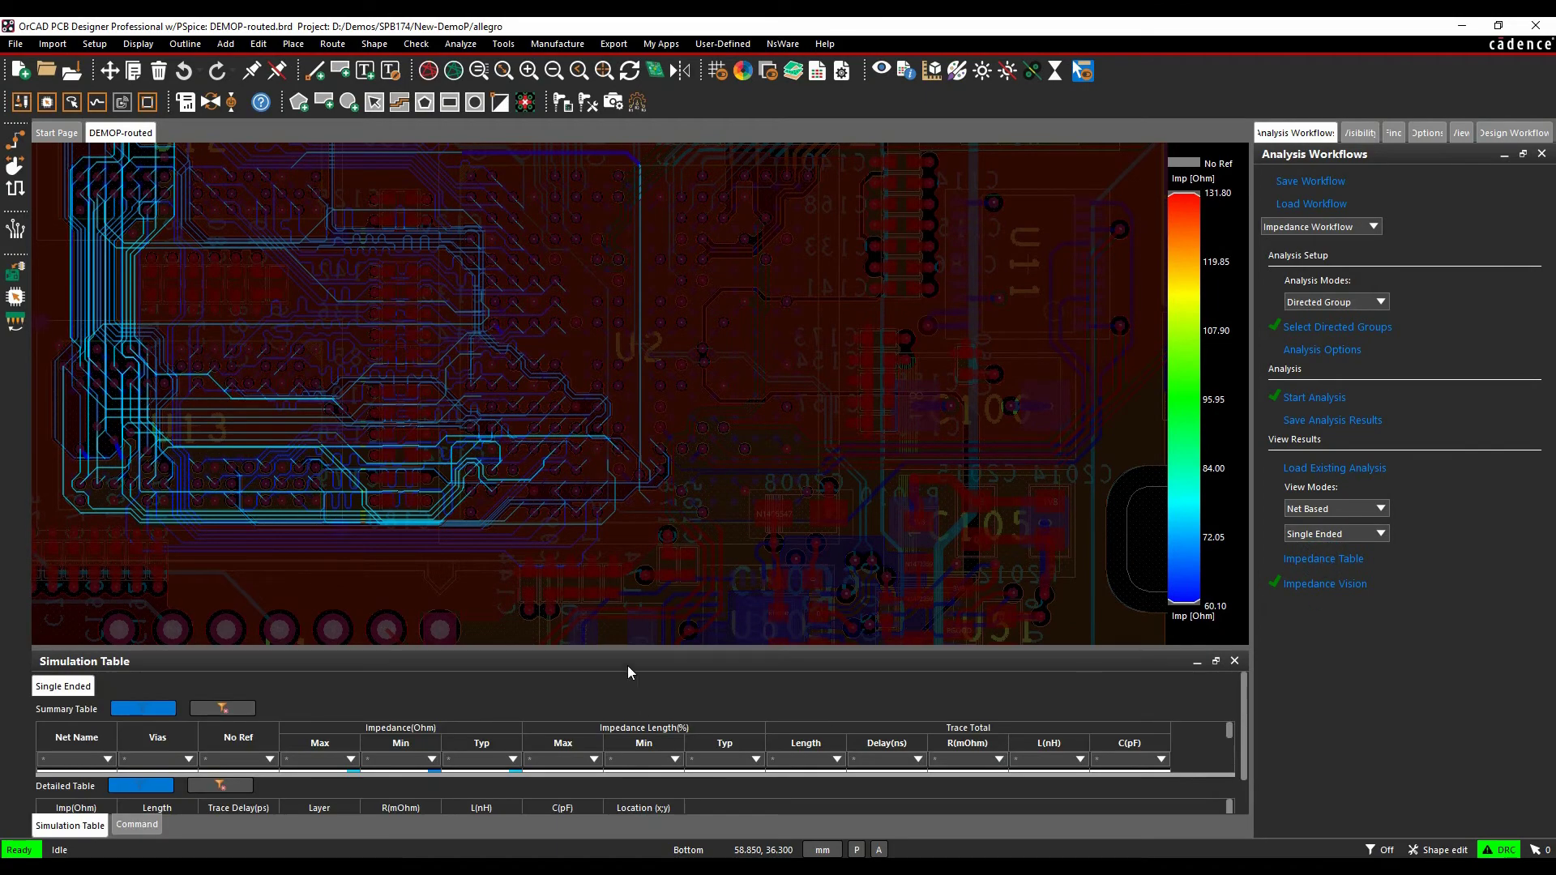
drag(645, 649, 584, 405)
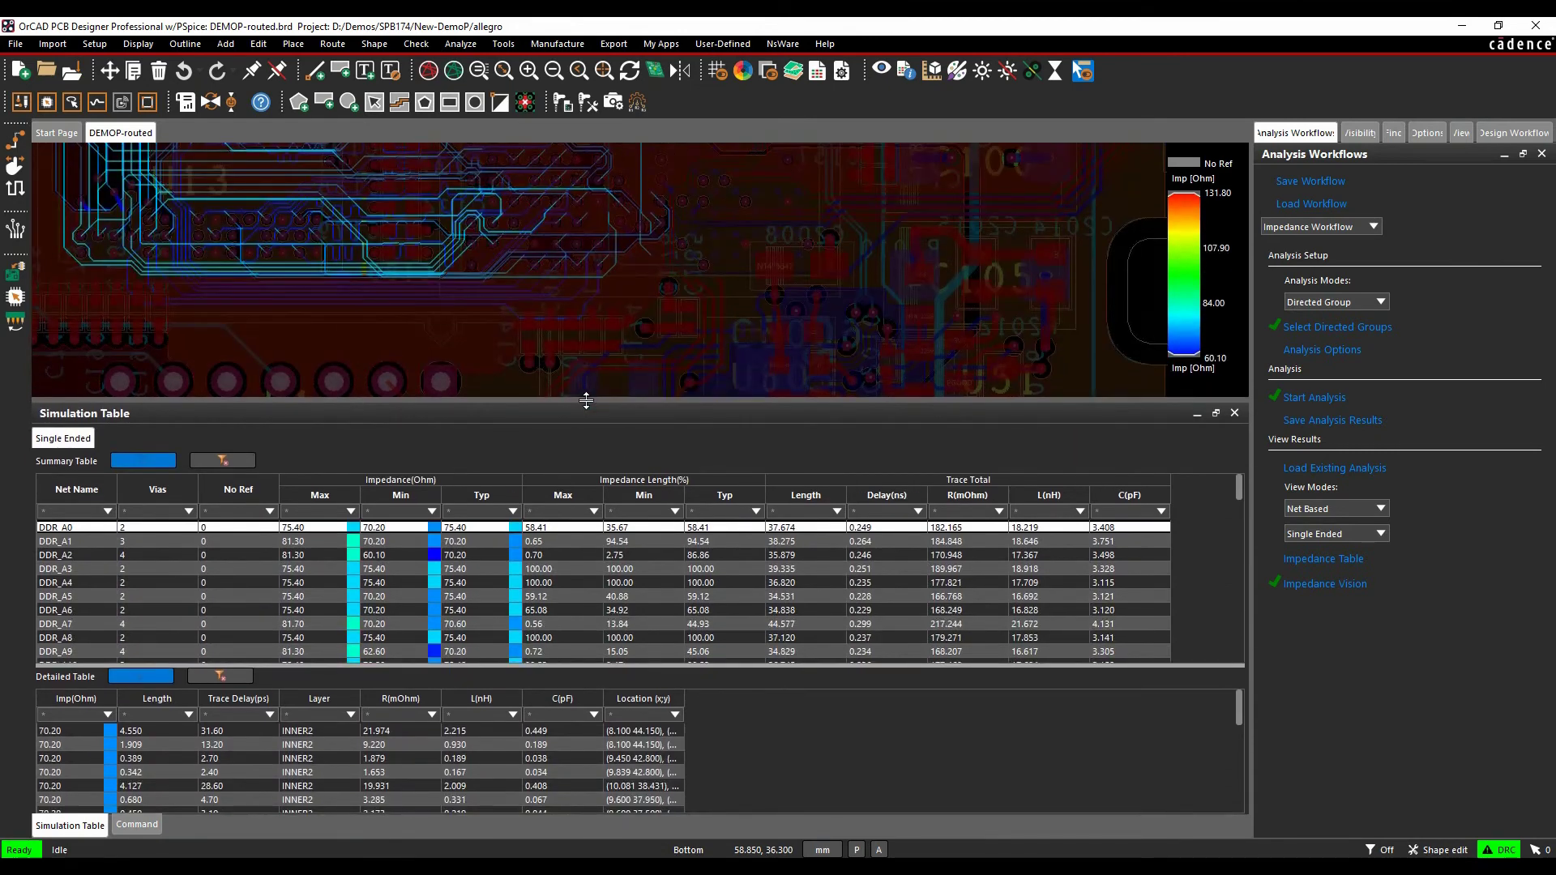
scroll(371, 557, down, 3)
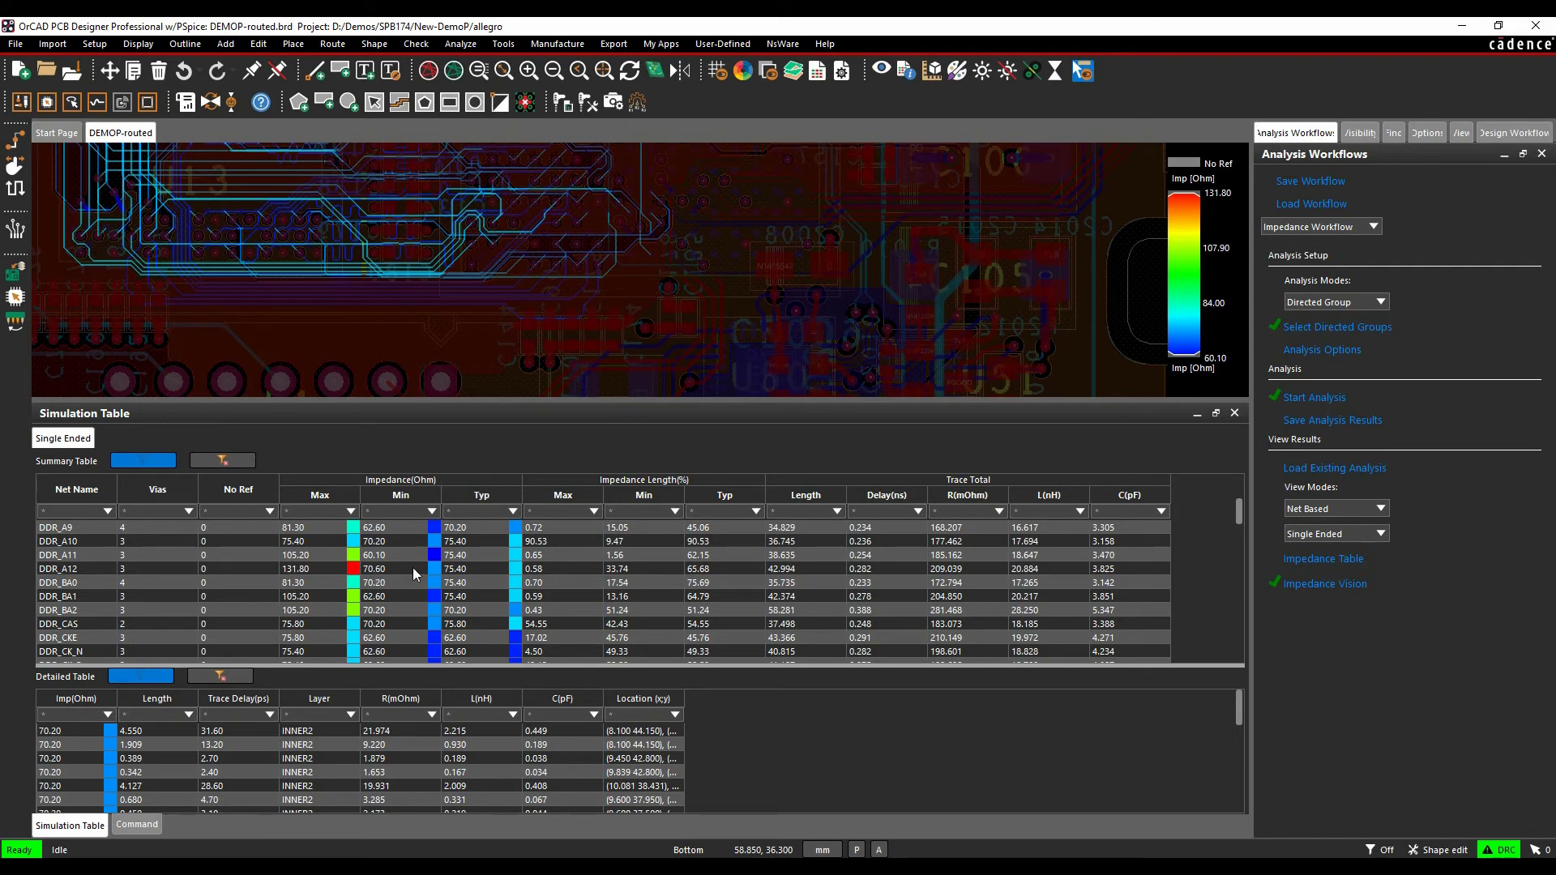
click(377, 573)
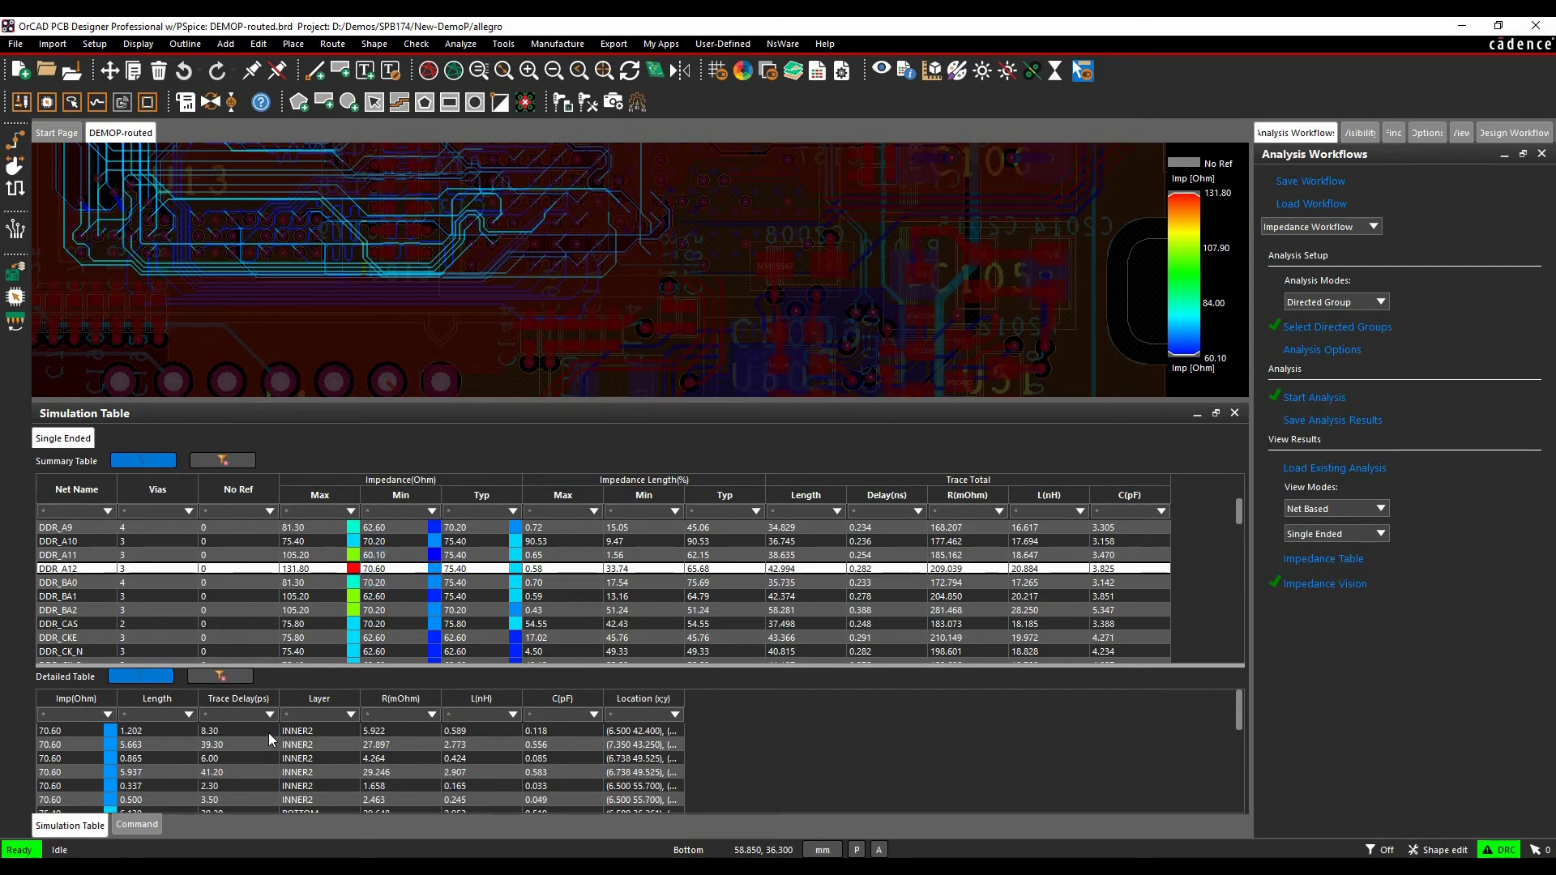
scroll(269, 742, down, 5)
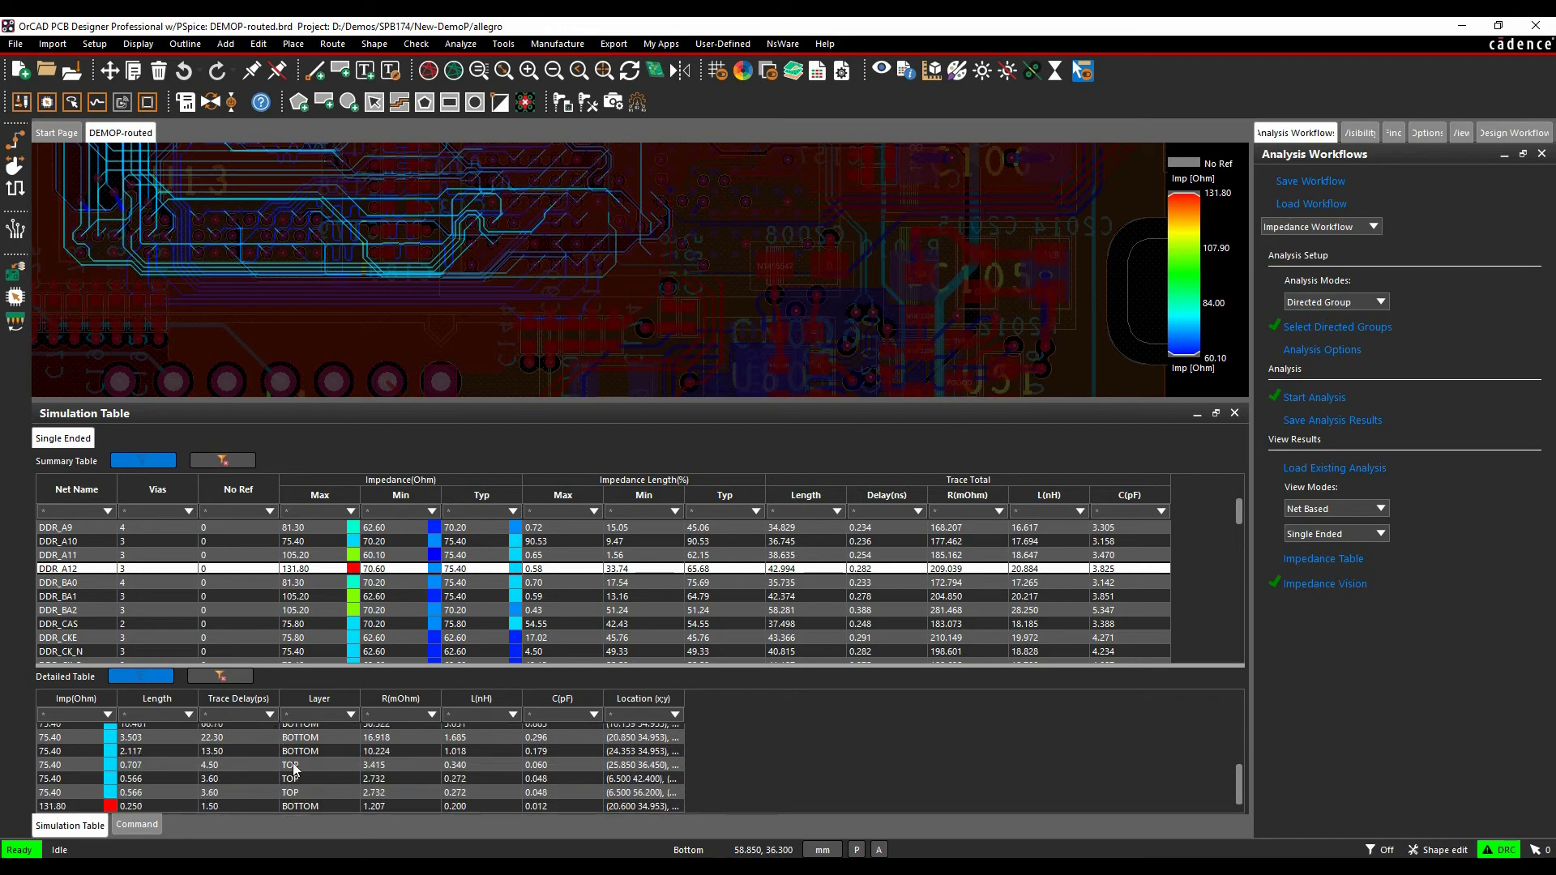
scroll(248, 790, up, 5)
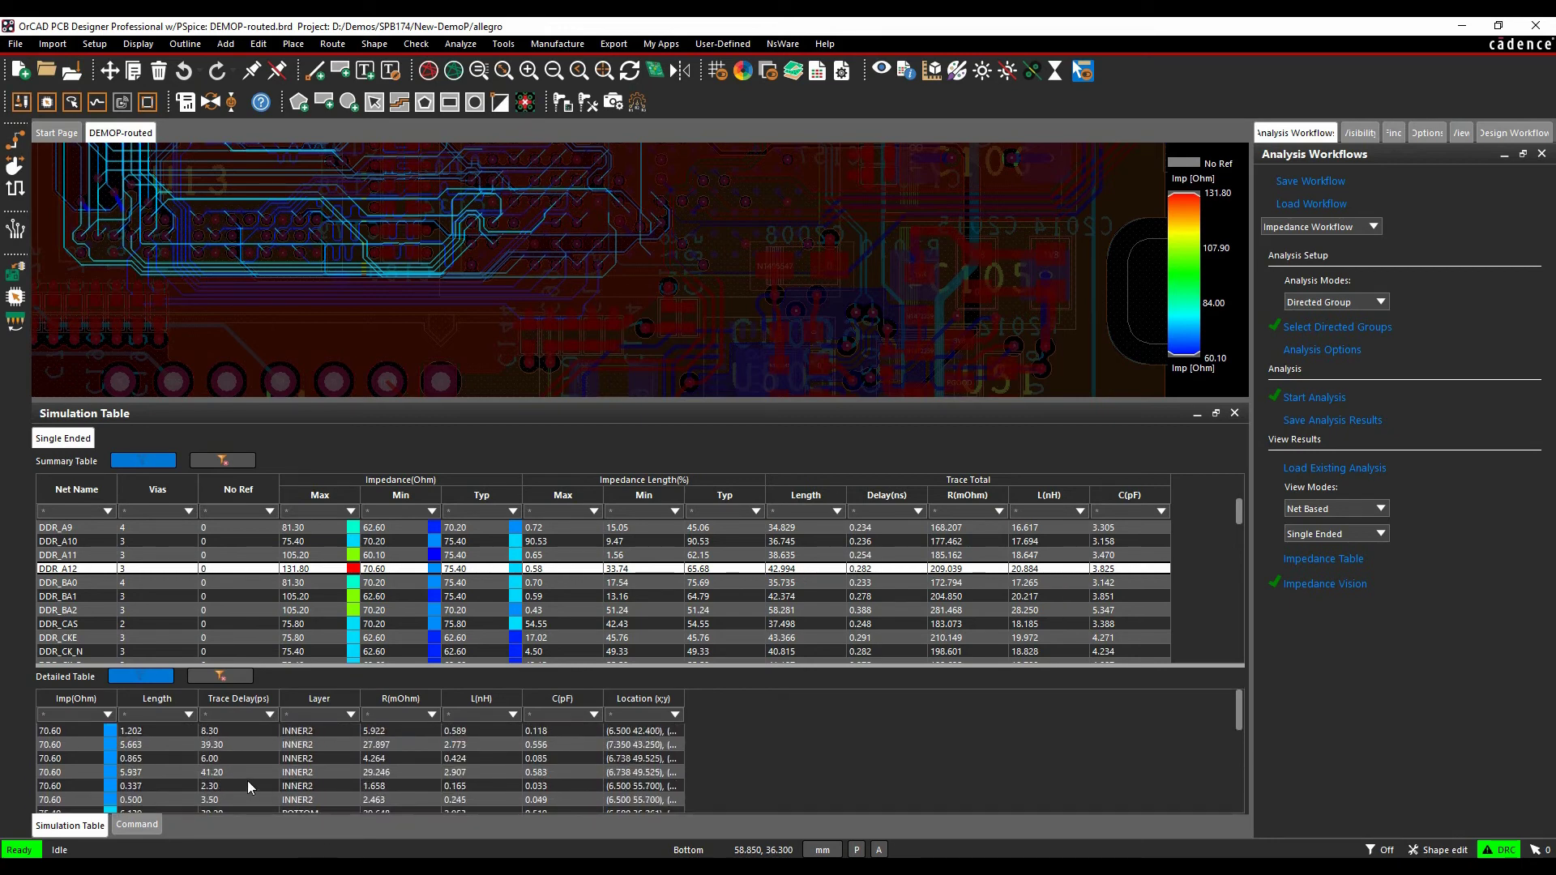
scroll(406, 741, down, 5)
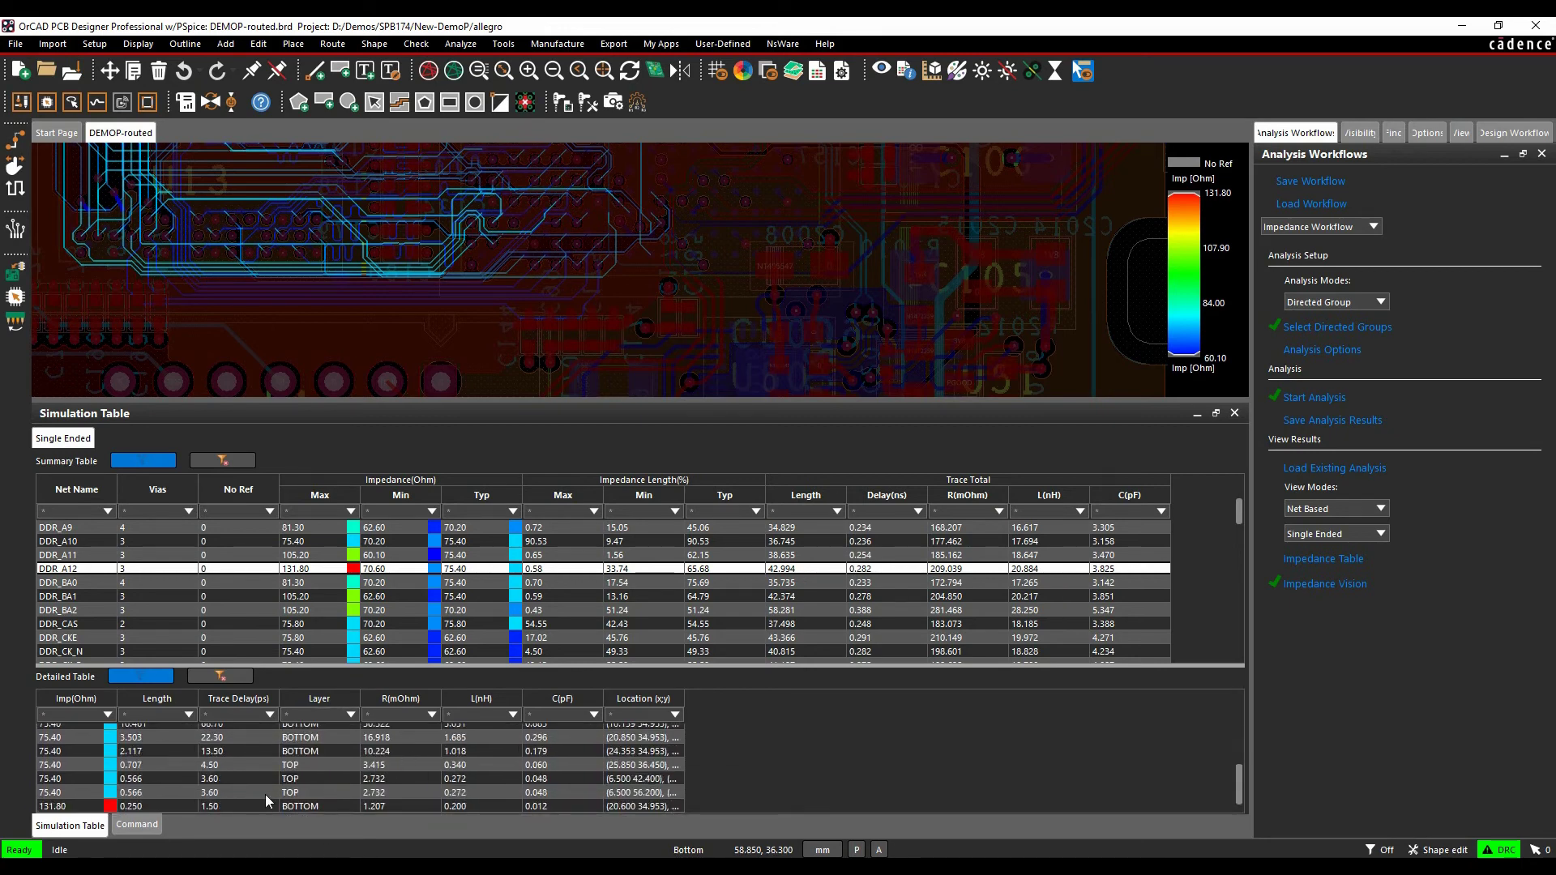
Locate DDR_A12's 131.80 Ω bottom segment, then show only the 6 Bottom and 5 Power layers
click(375, 807)
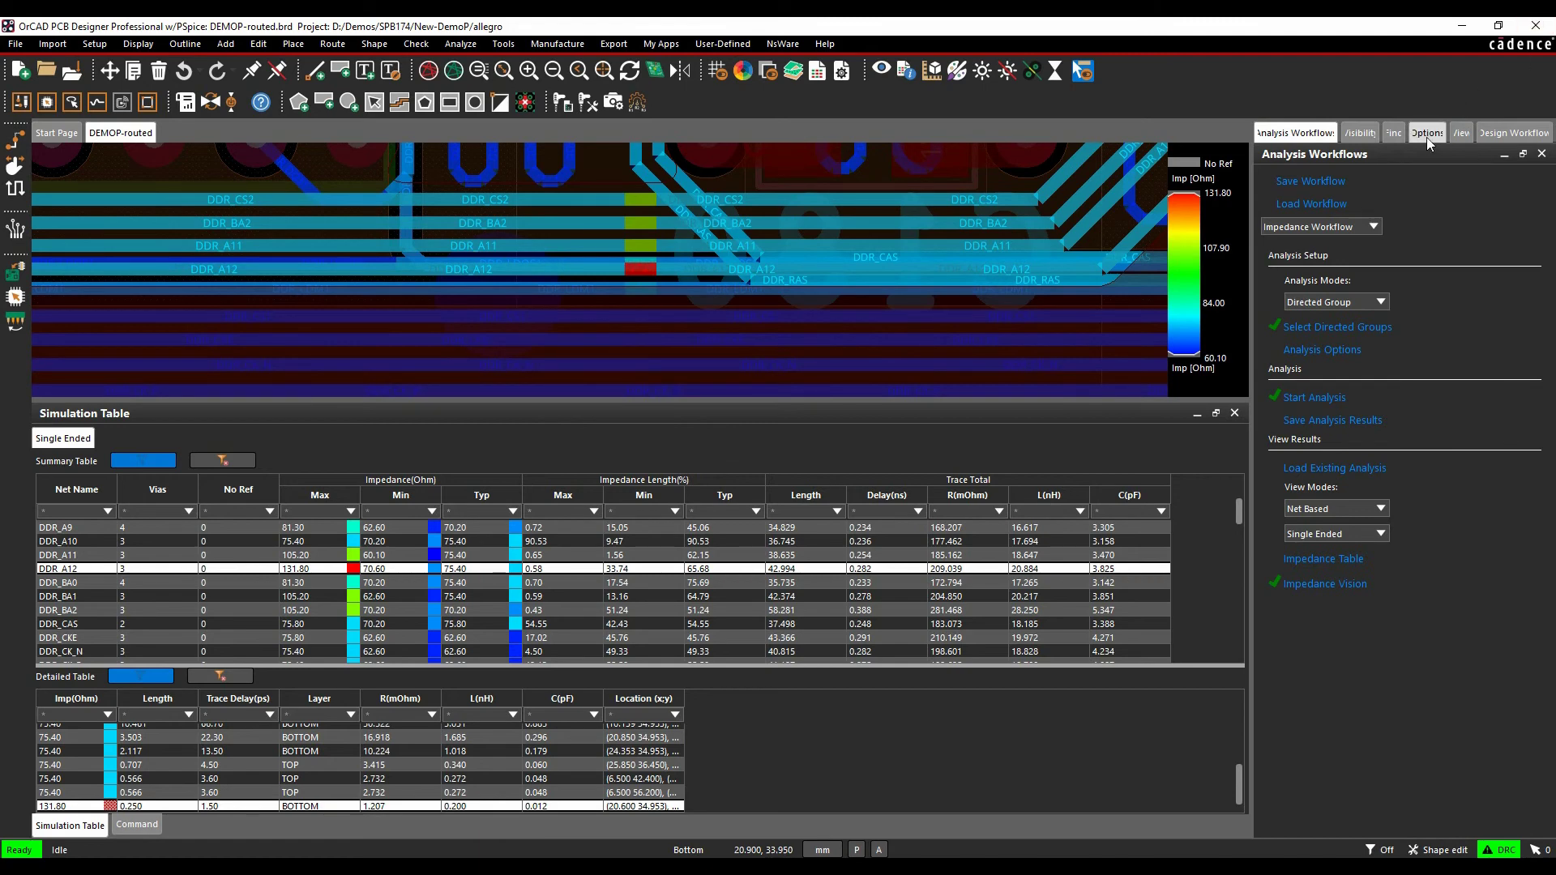
click(1369, 137)
click(1442, 188)
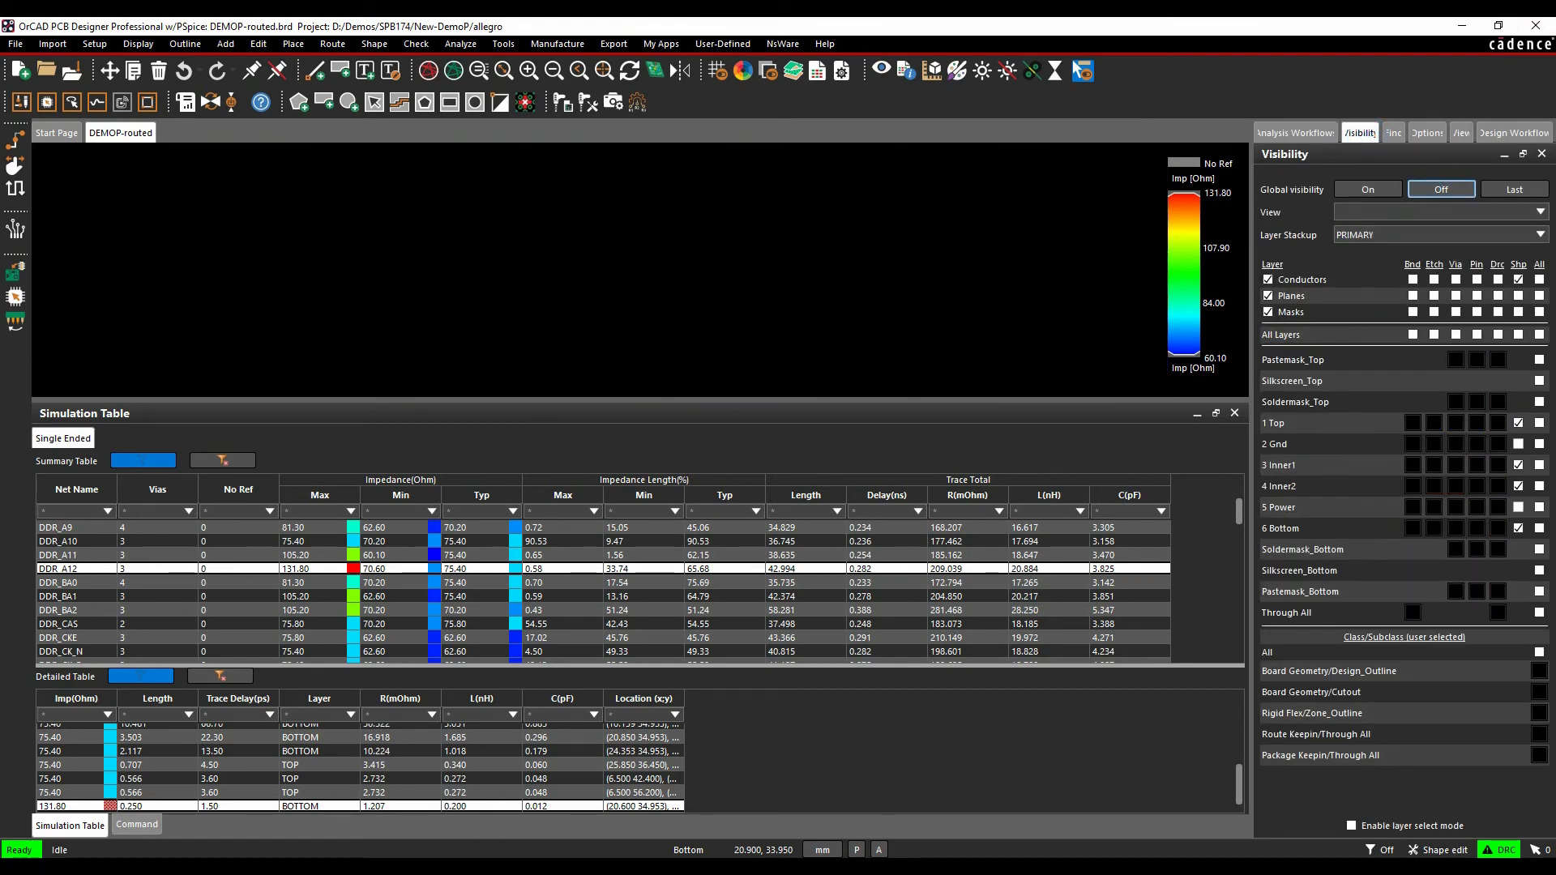
click(1540, 528)
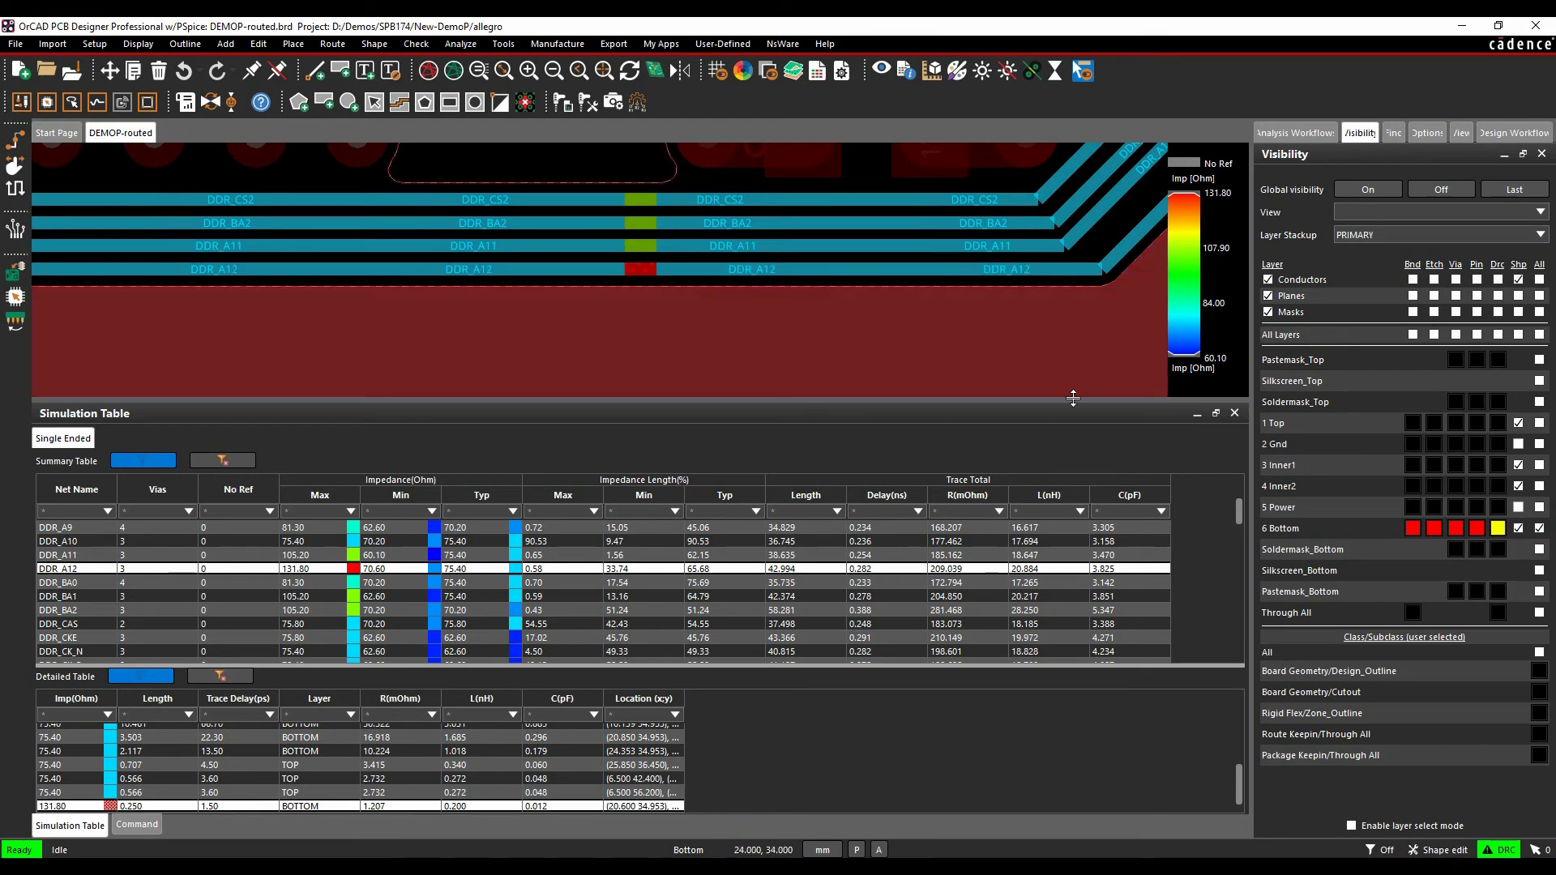
click(1540, 508)
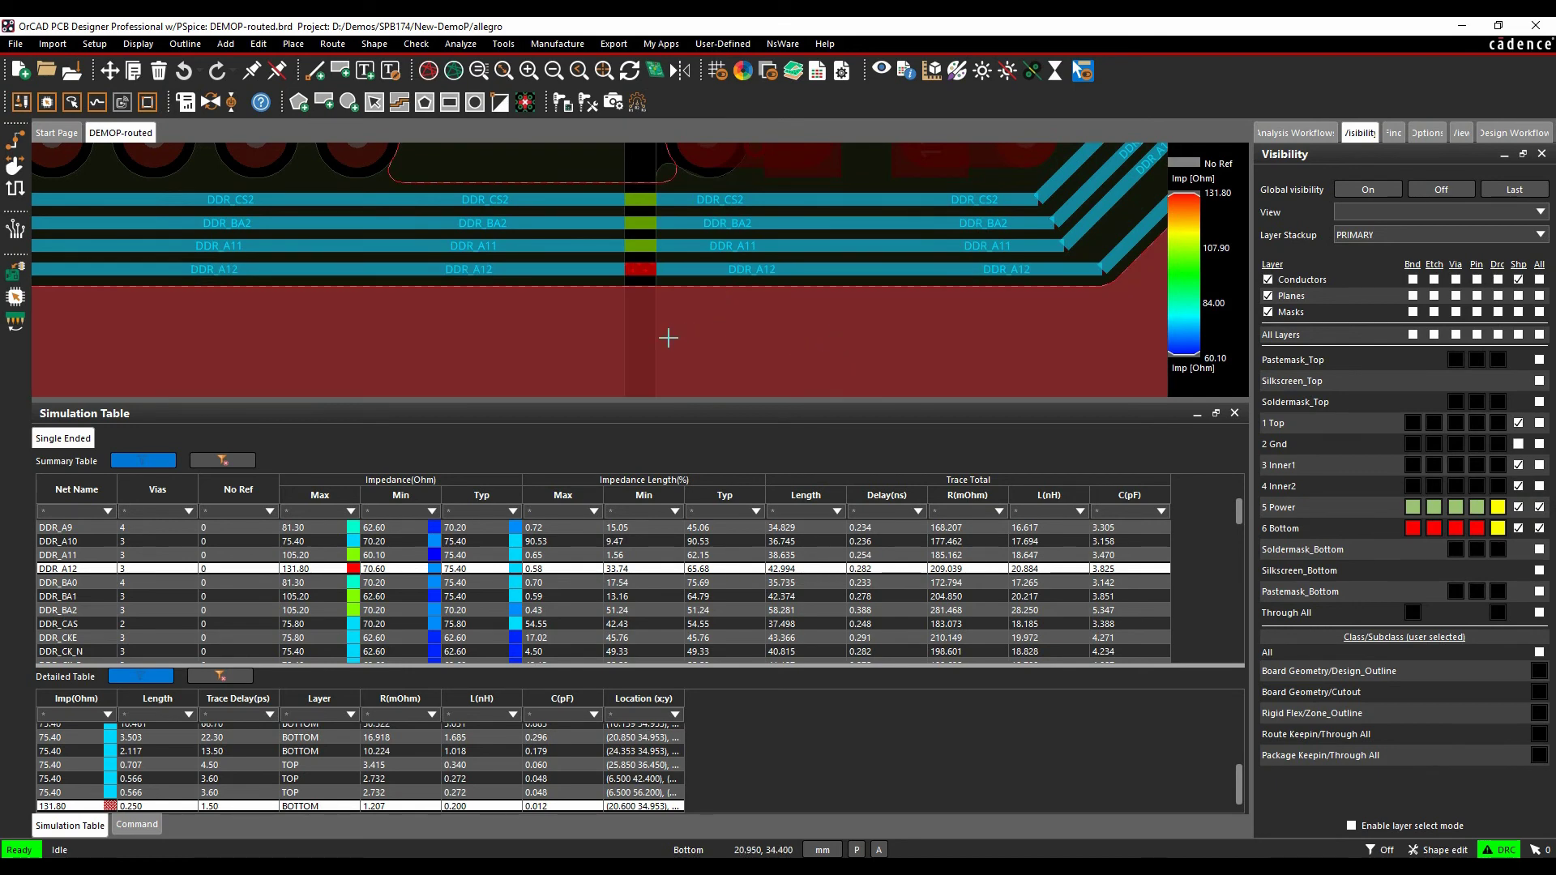
click(654, 197)
scroll(646, 381, down, 3)
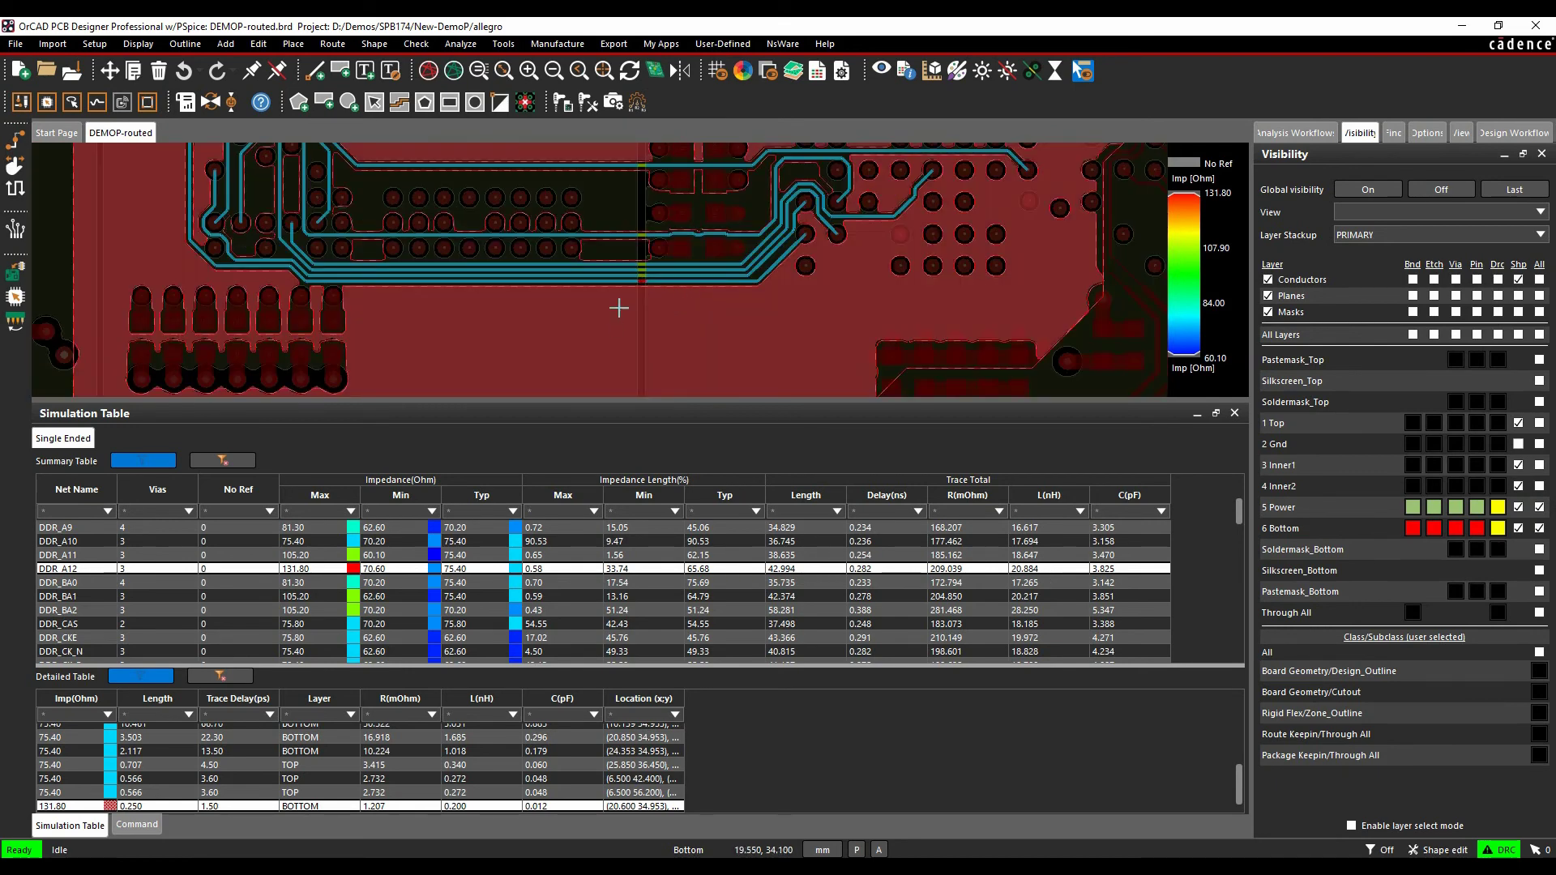